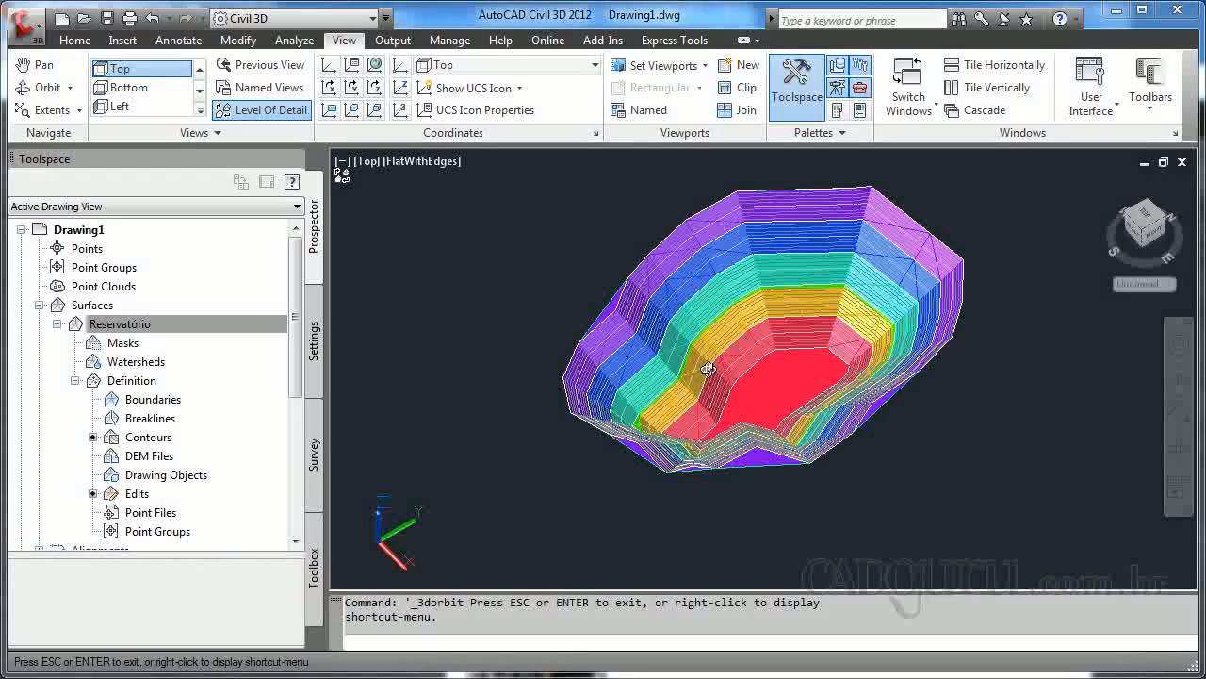
Examine the reservoir surface in 3D and from the SW Isometric view, and return to the top view
{"action": "left_click_drag", "start_coordinate": [808, 399], "coordinate": [822, 435]}
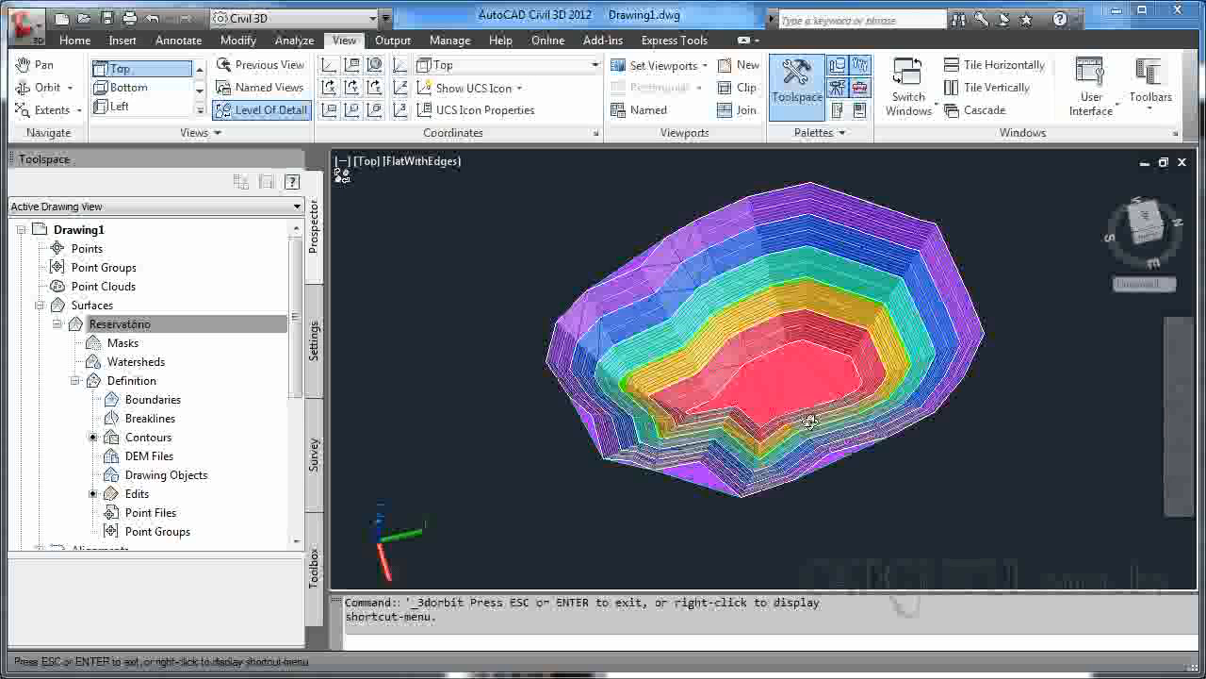
{"action": "left_click_drag", "start_coordinate": [724, 418], "coordinate": [793, 394]}
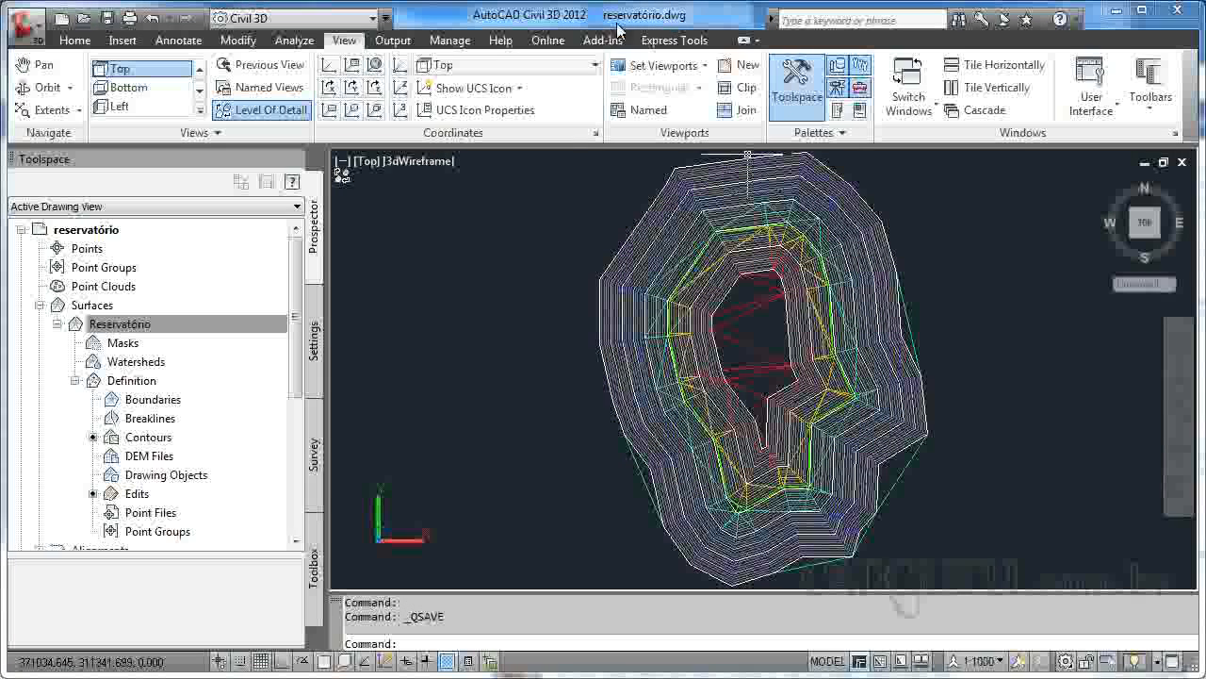
{"action": "left_click", "coordinate": [198, 88]}
{"action": "left_click", "coordinate": [197, 88]}
{"action": "left_click", "coordinate": [198, 92]}
{"action": "left_click", "coordinate": [198, 71]}
{"action": "left_click", "coordinate": [149, 106]}
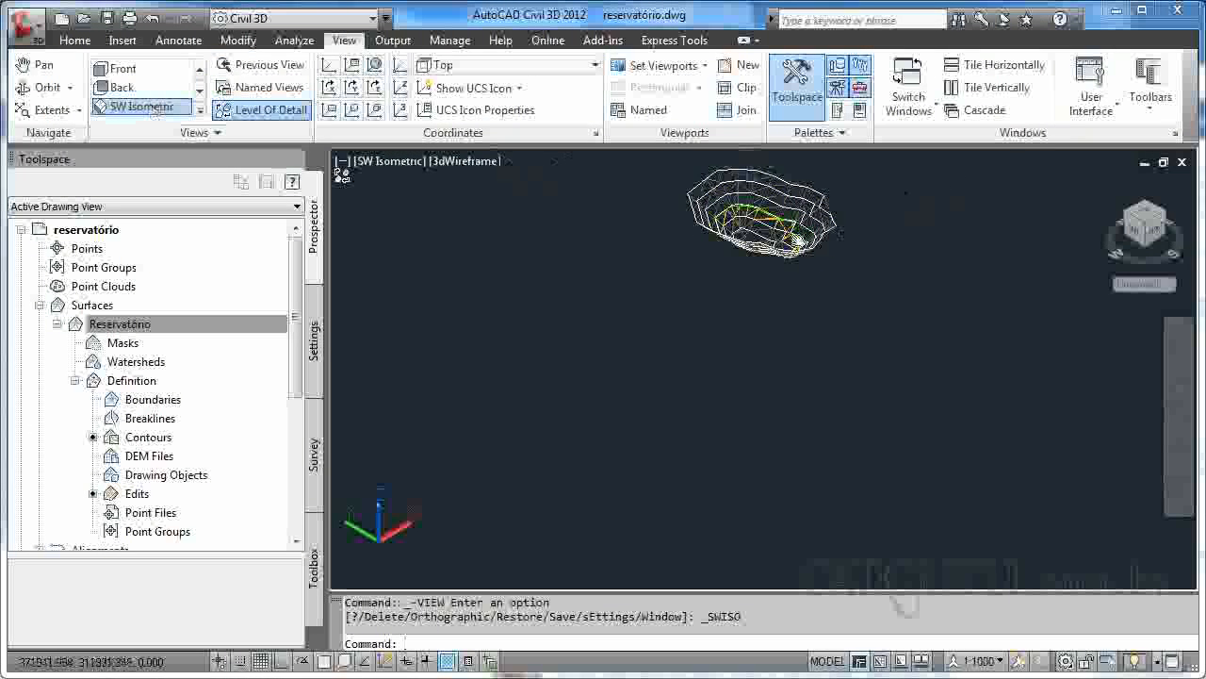
{"action": "scroll", "coordinate": [754, 285], "scroll_direction": "up", "scroll_amount": 4}
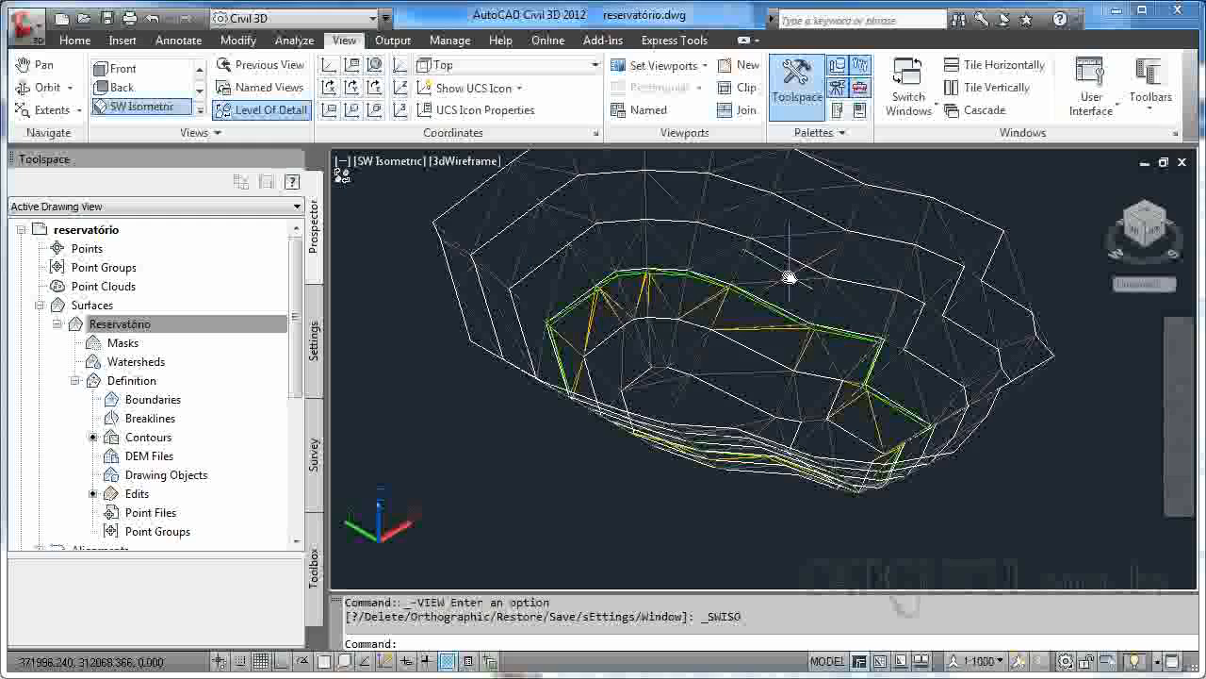
{"action": "left_click", "coordinate": [199, 71]}
{"action": "left_click", "coordinate": [120, 69]}
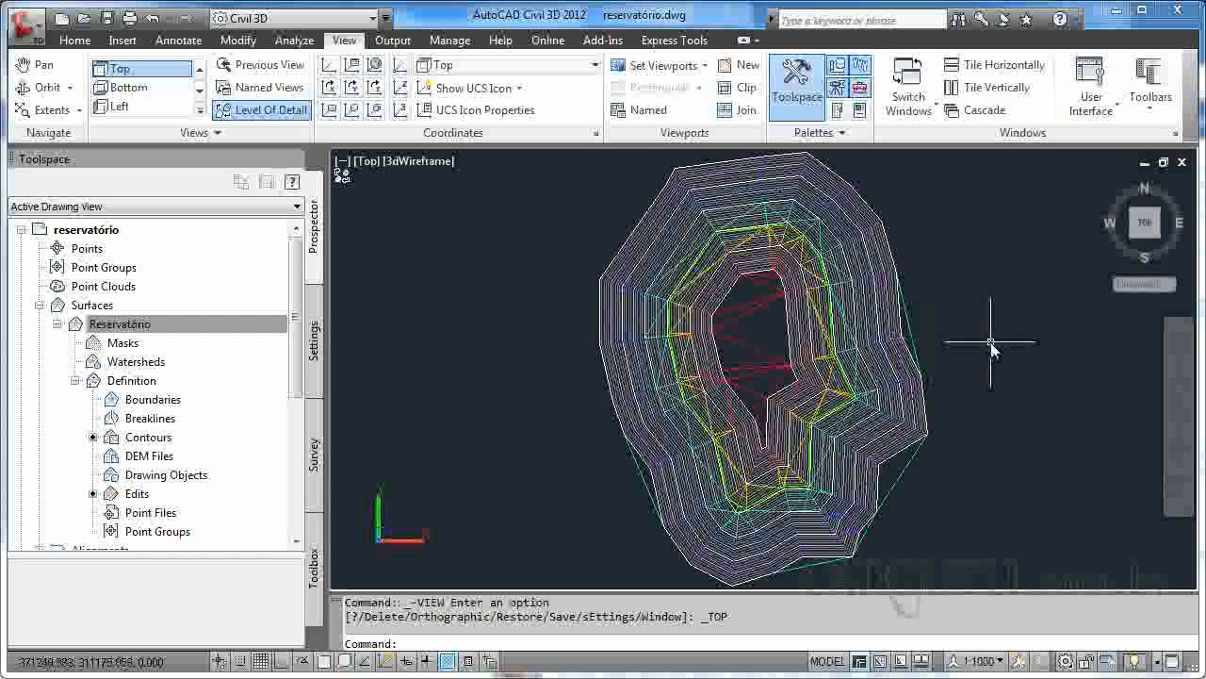
Start a Stage Storage table with report title "Curva Cota-Área-Volume", project name "Barragem" and basin description "Reservatório"
{"action": "left_click", "coordinate": [296, 41]}
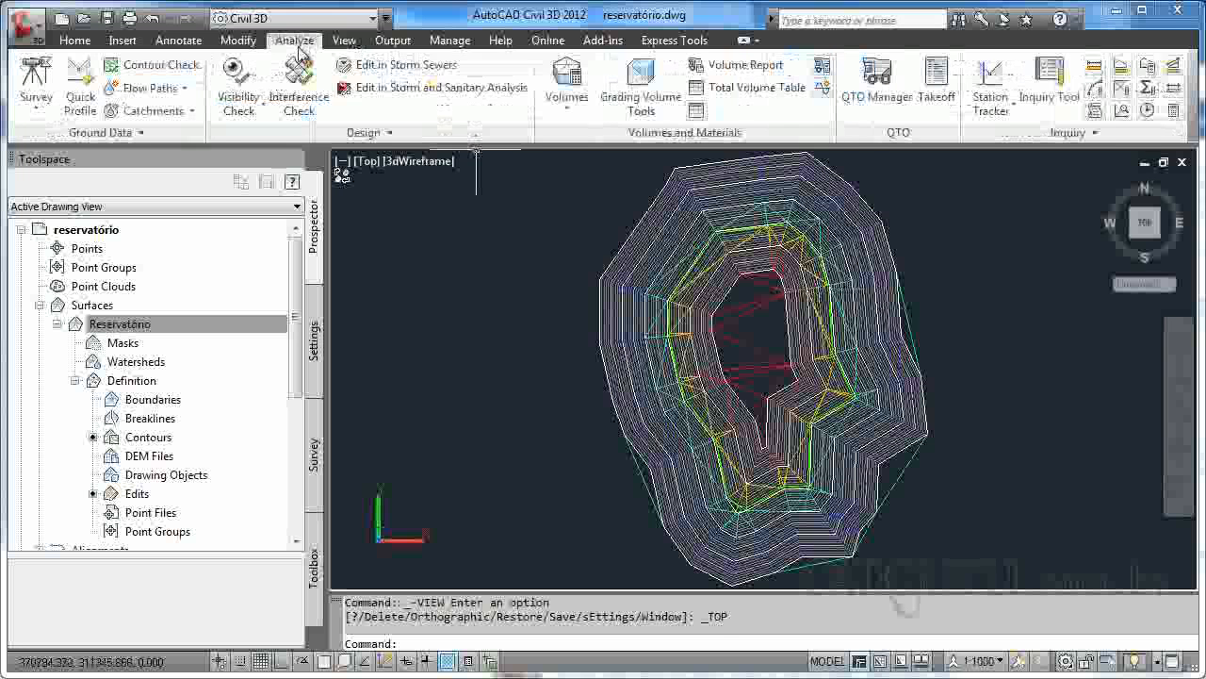
{"action": "left_click", "coordinate": [340, 131]}
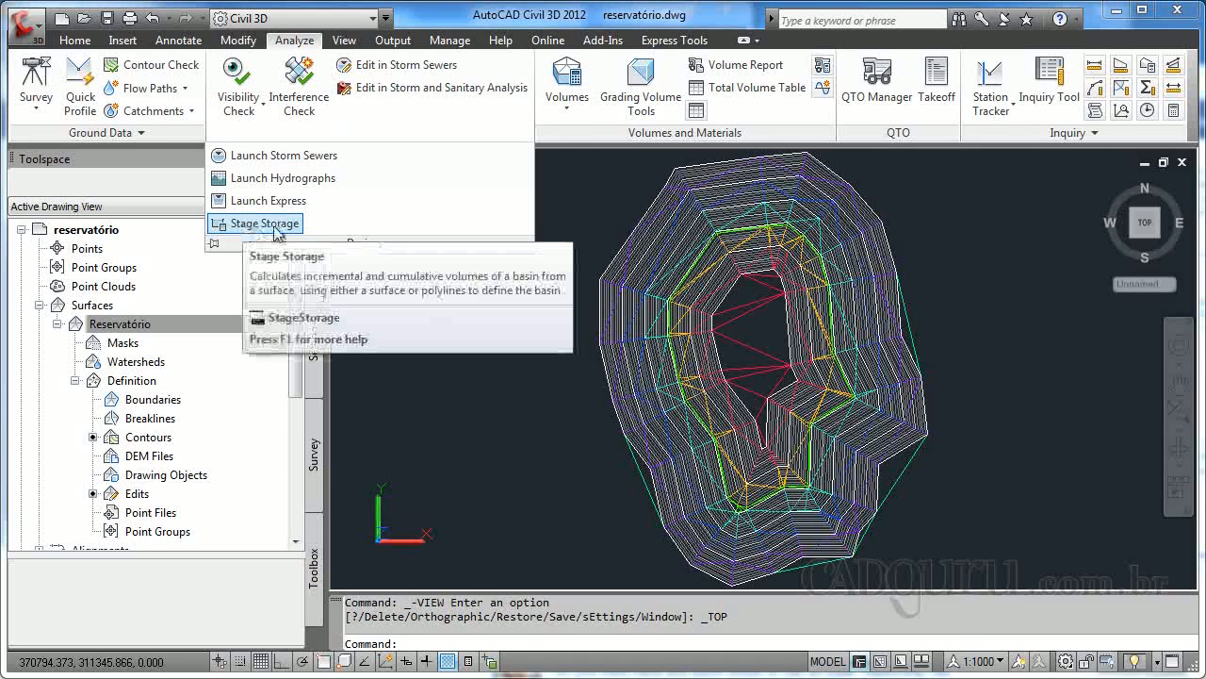
{"action": "left_click", "coordinate": [274, 226]}
{"action": "left_click_drag", "start_coordinate": [445, 170], "coordinate": [360, 46]}
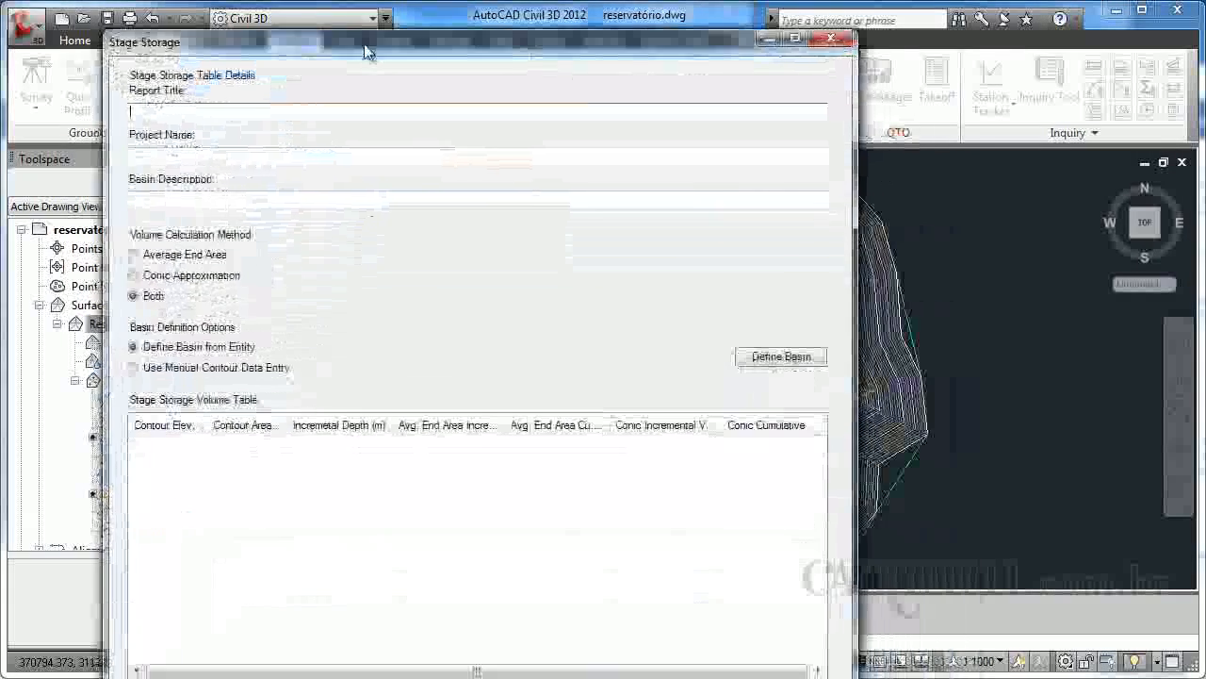
{"action": "left_click", "coordinate": [169, 113]}
{"action": "type", "text": "Curva Cota-Área-Volume"}
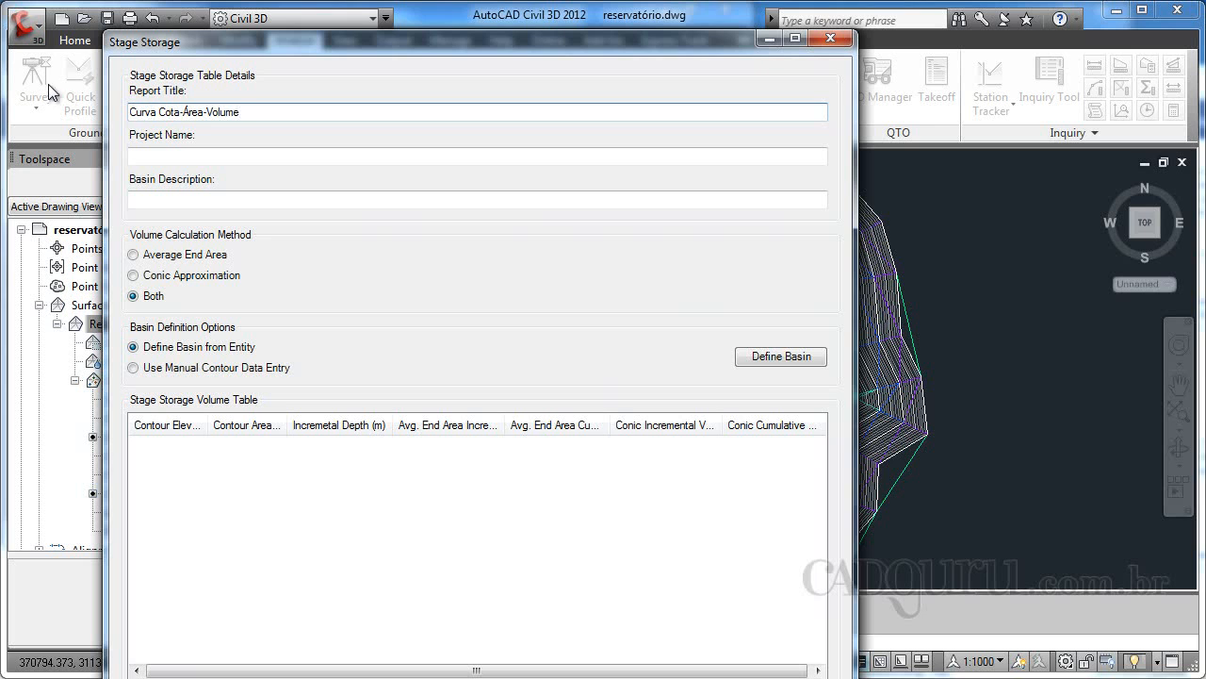
{"action": "left_click", "coordinate": [166, 155]}
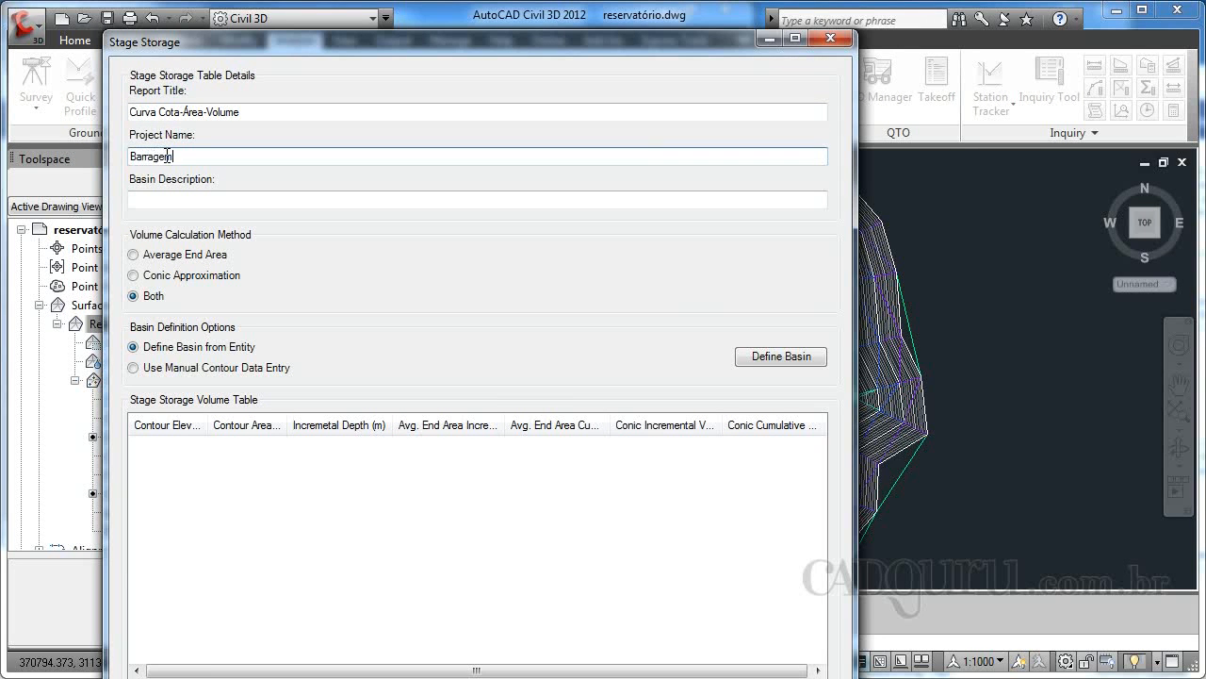
{"action": "left_click", "coordinate": [141, 194]}
{"action": "type", "text": "Reservatório"}
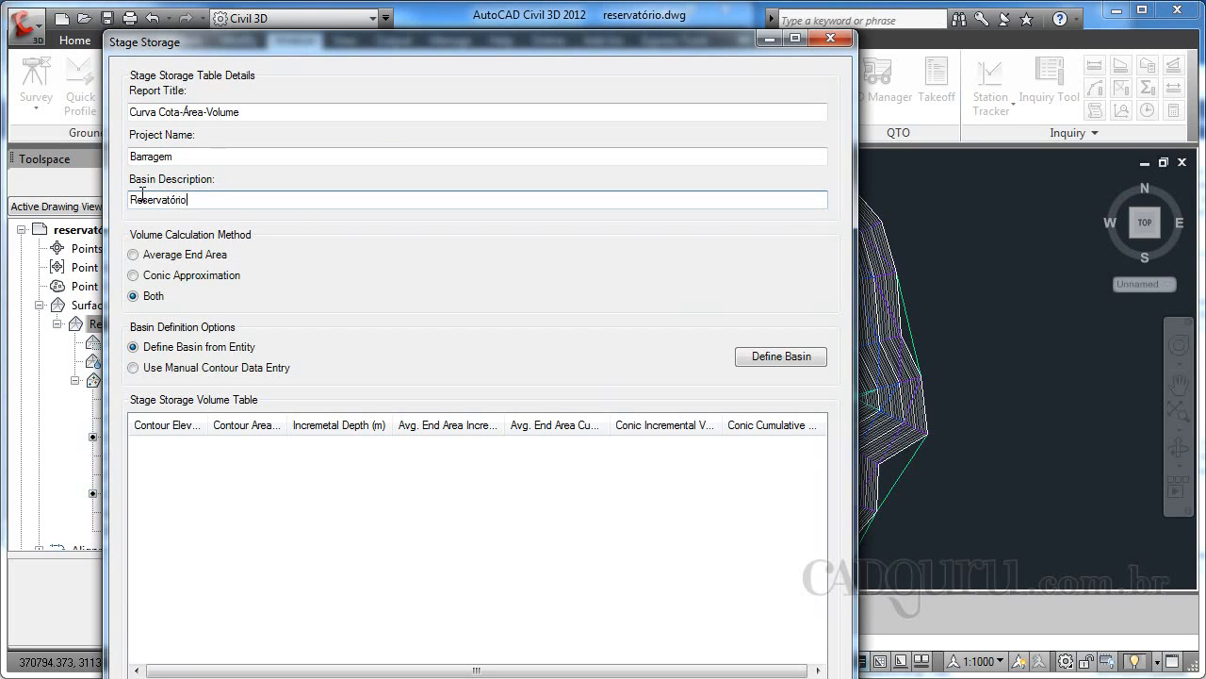
{"action": "left_click", "coordinate": [224, 275]}
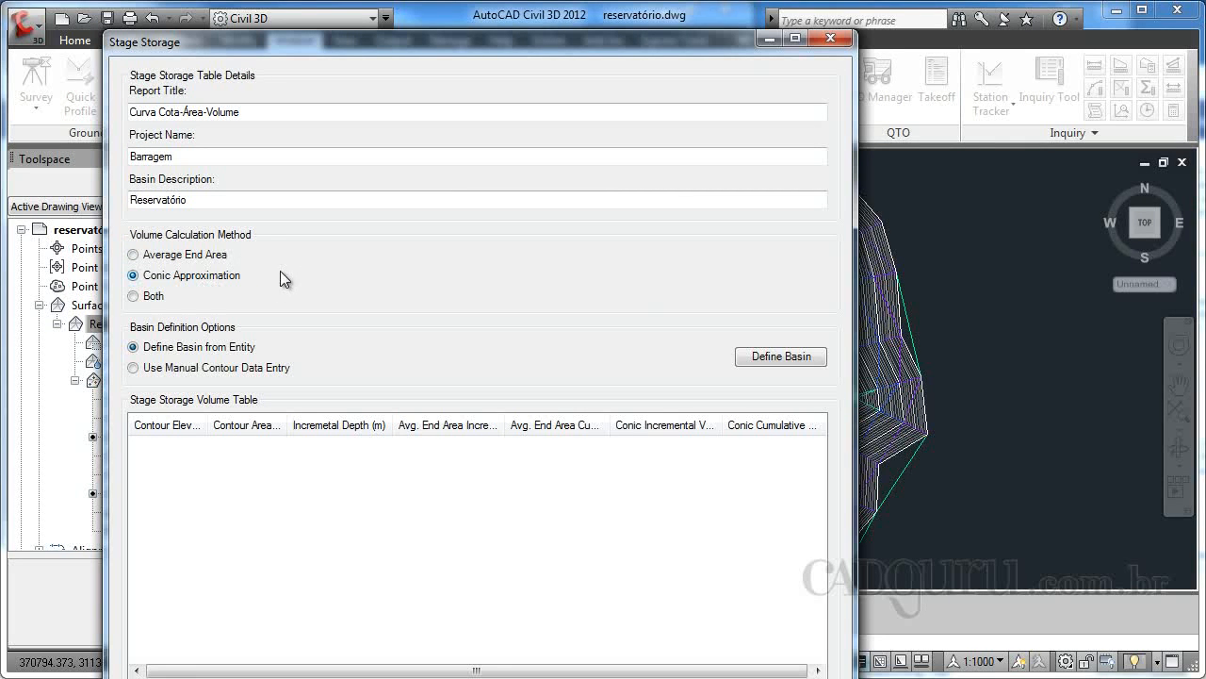
{"action": "left_click", "coordinate": [166, 300]}
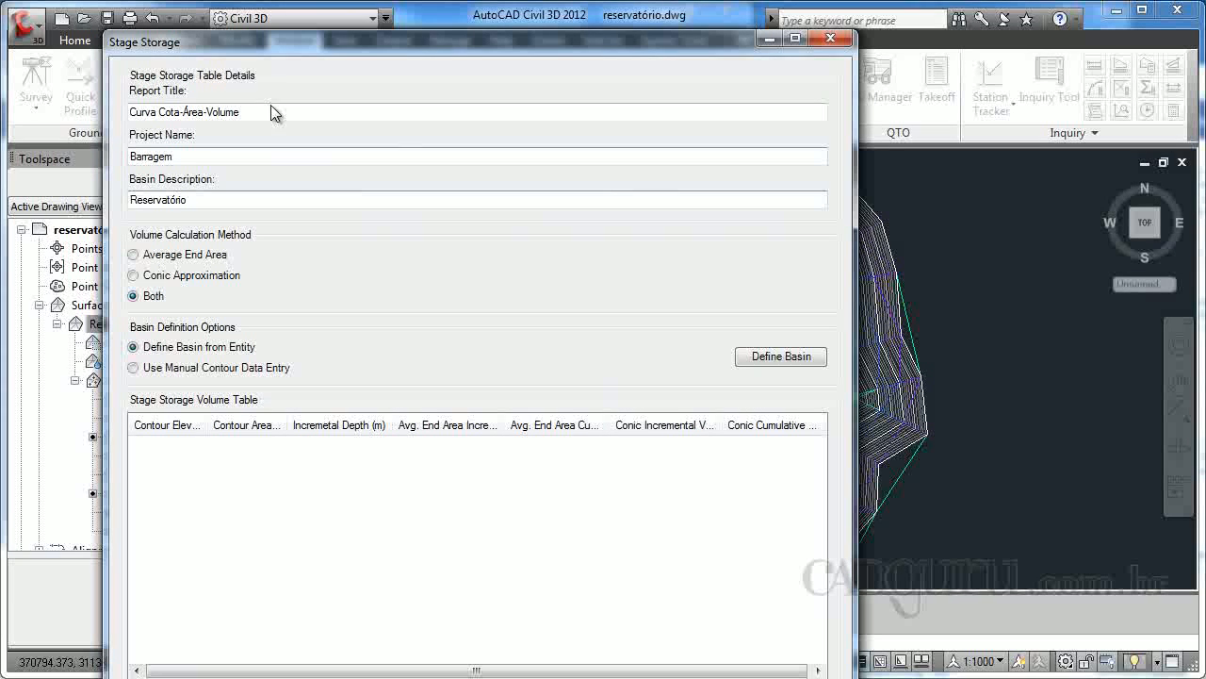
{"action": "left_click_drag", "start_coordinate": [104, 671], "coordinate": [148, 633]}
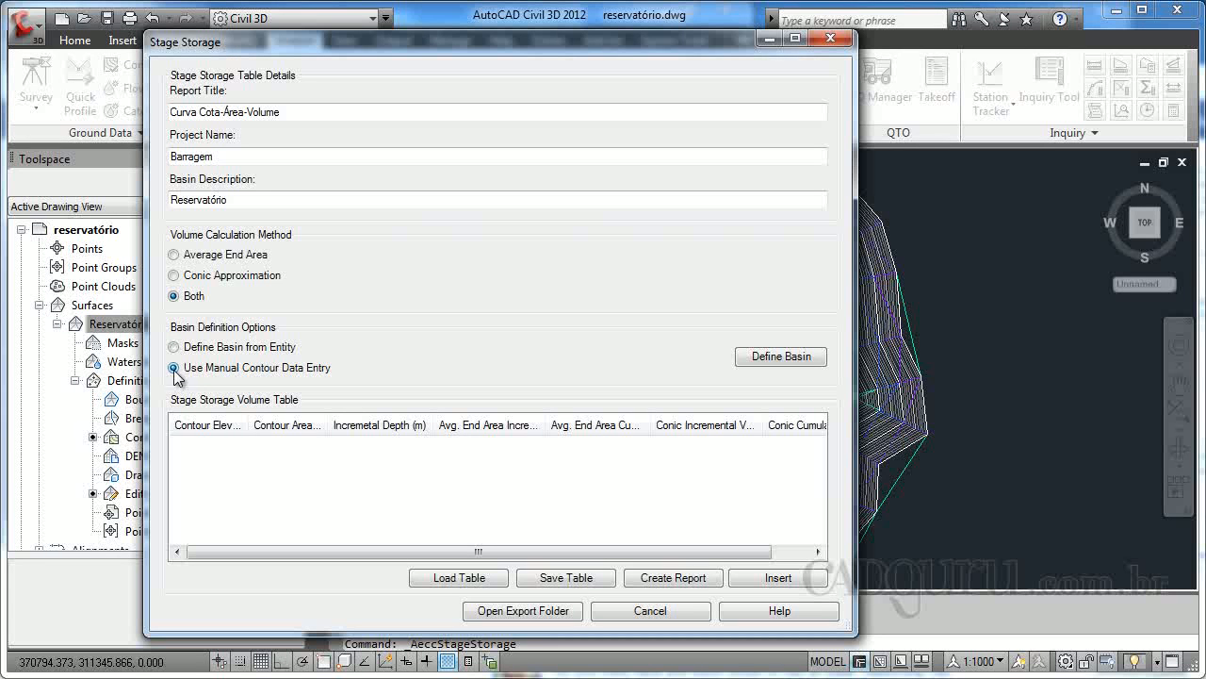
{"action": "left_click", "coordinate": [769, 363]}
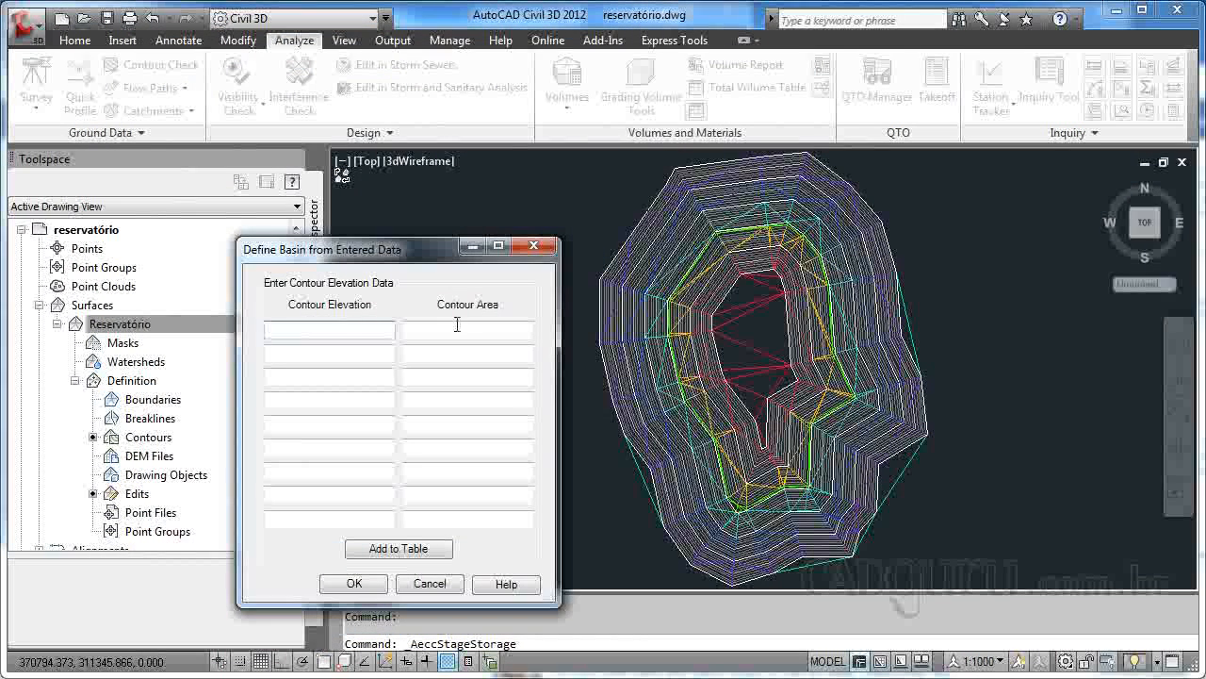
{"action": "left_click", "coordinate": [430, 583]}
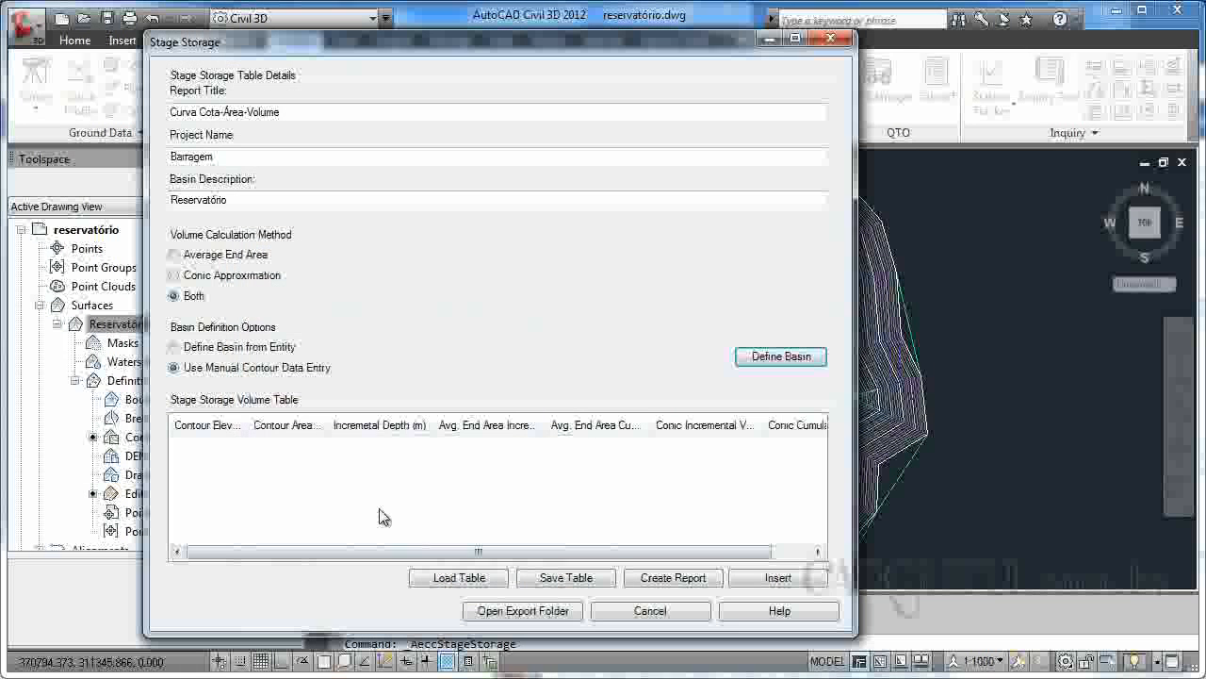
{"action": "left_click", "coordinate": [216, 347]}
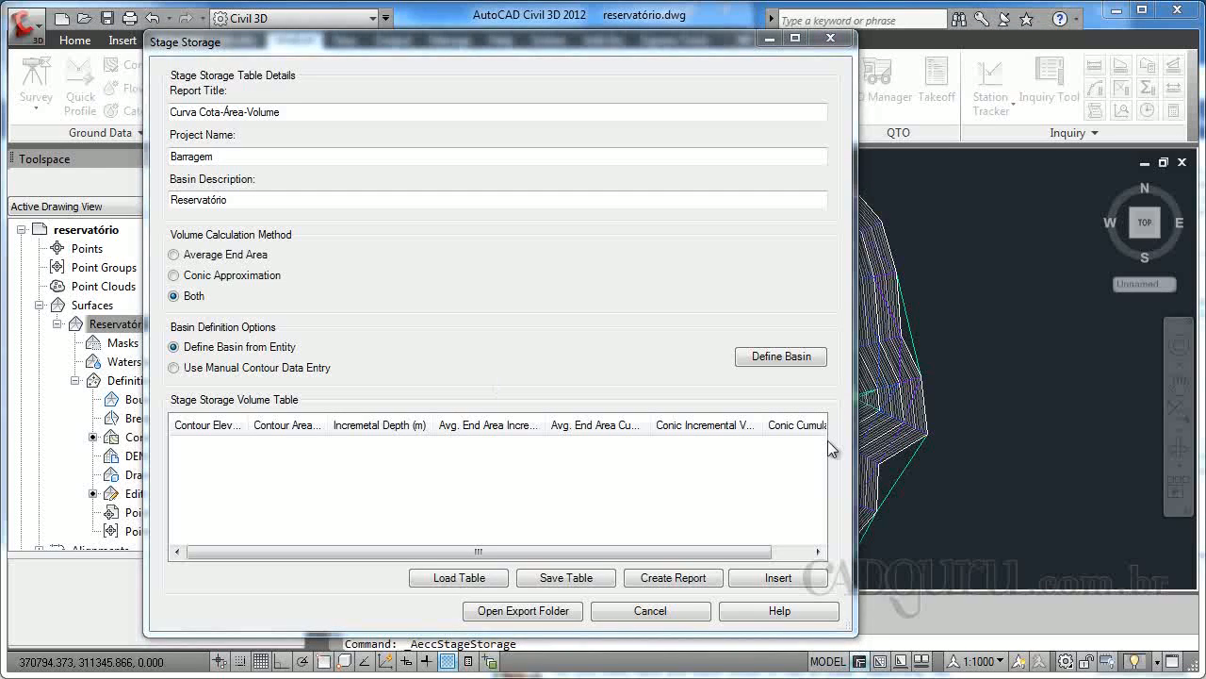
Define a basin named "Reservatório" from surface contours, using the reservoir surface in the drawing
{"action": "left_click", "coordinate": [793, 358]}
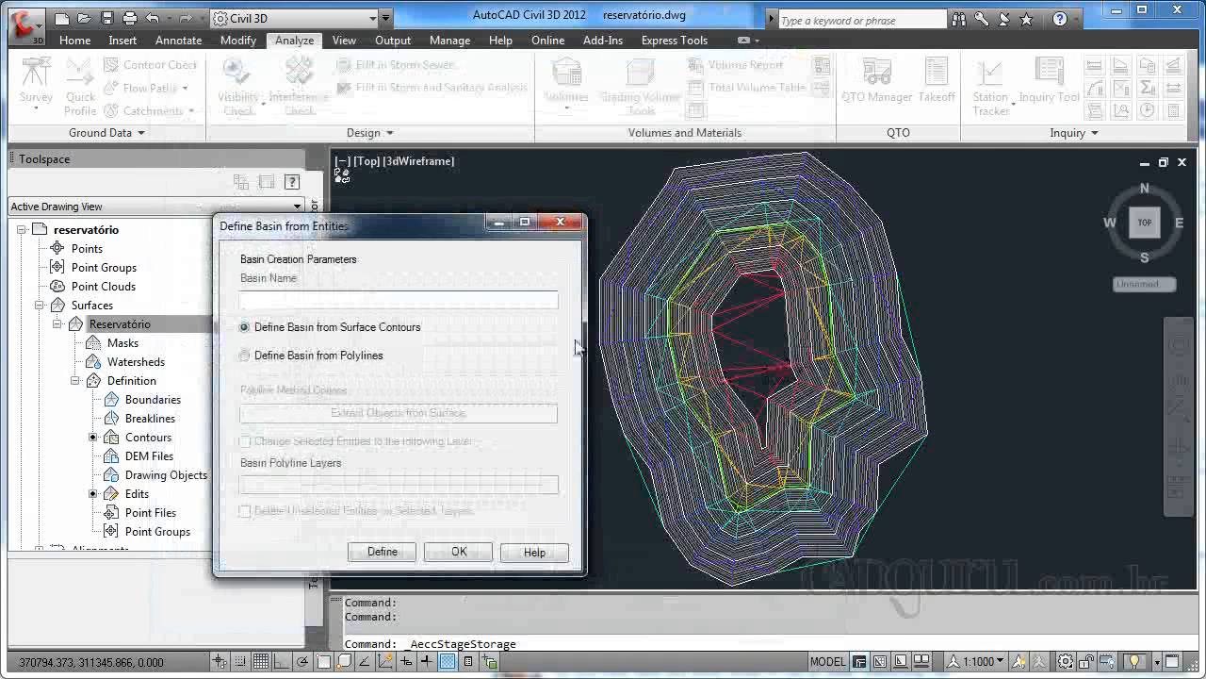
{"action": "type", "text": "Reservatório"}
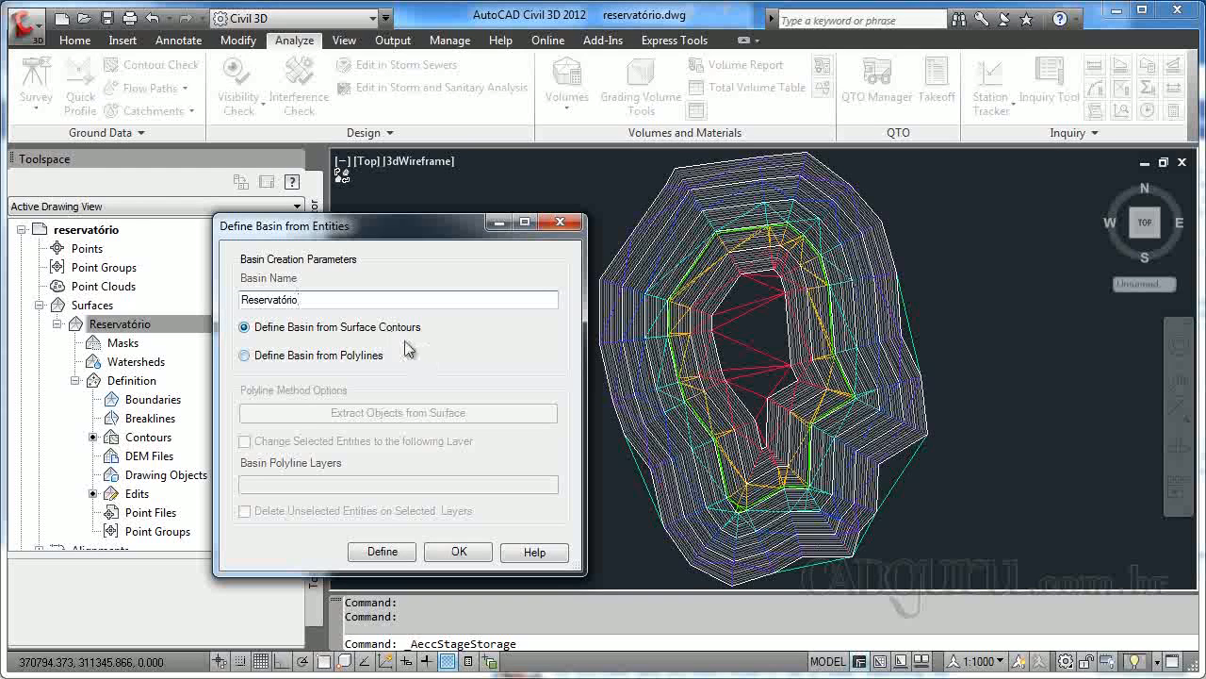
{"action": "left_click", "coordinate": [316, 355]}
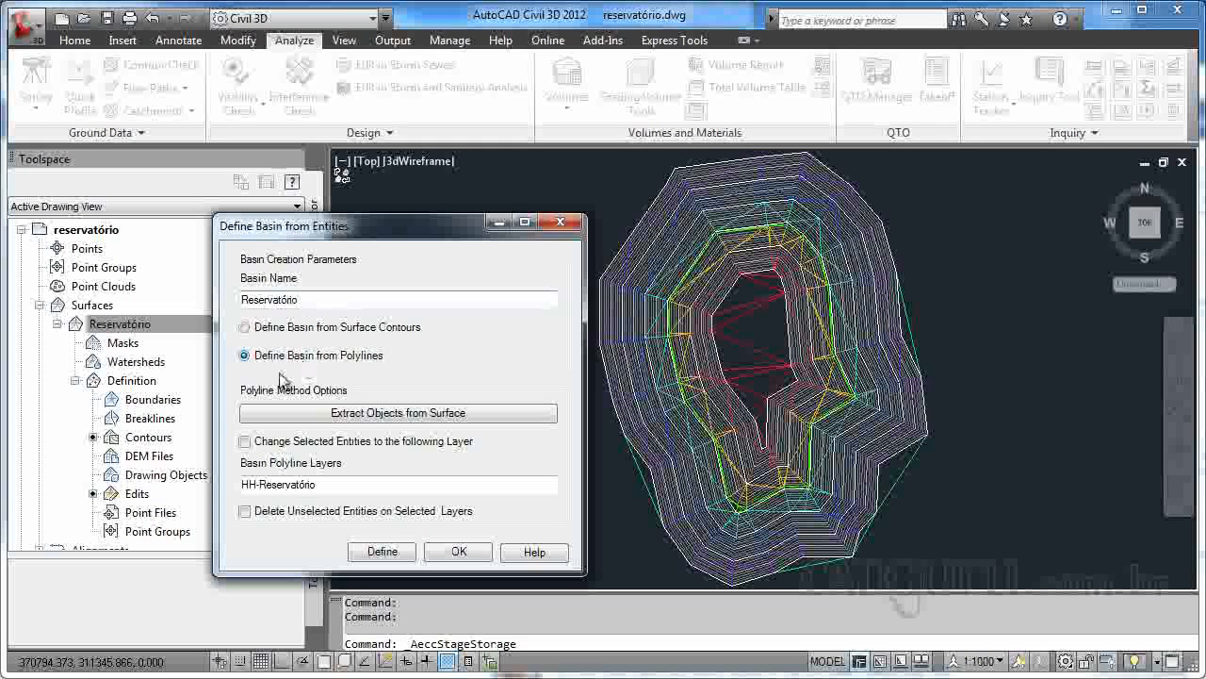
{"action": "left_click", "coordinate": [272, 328]}
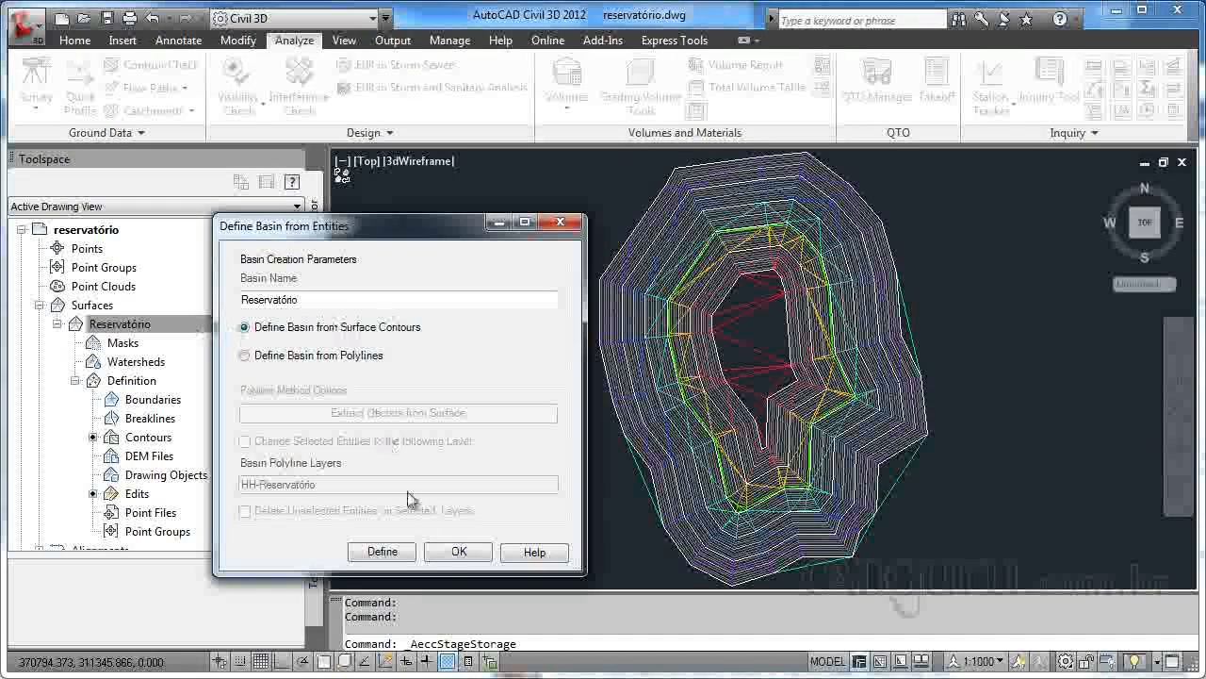
{"action": "left_click", "coordinate": [383, 551]}
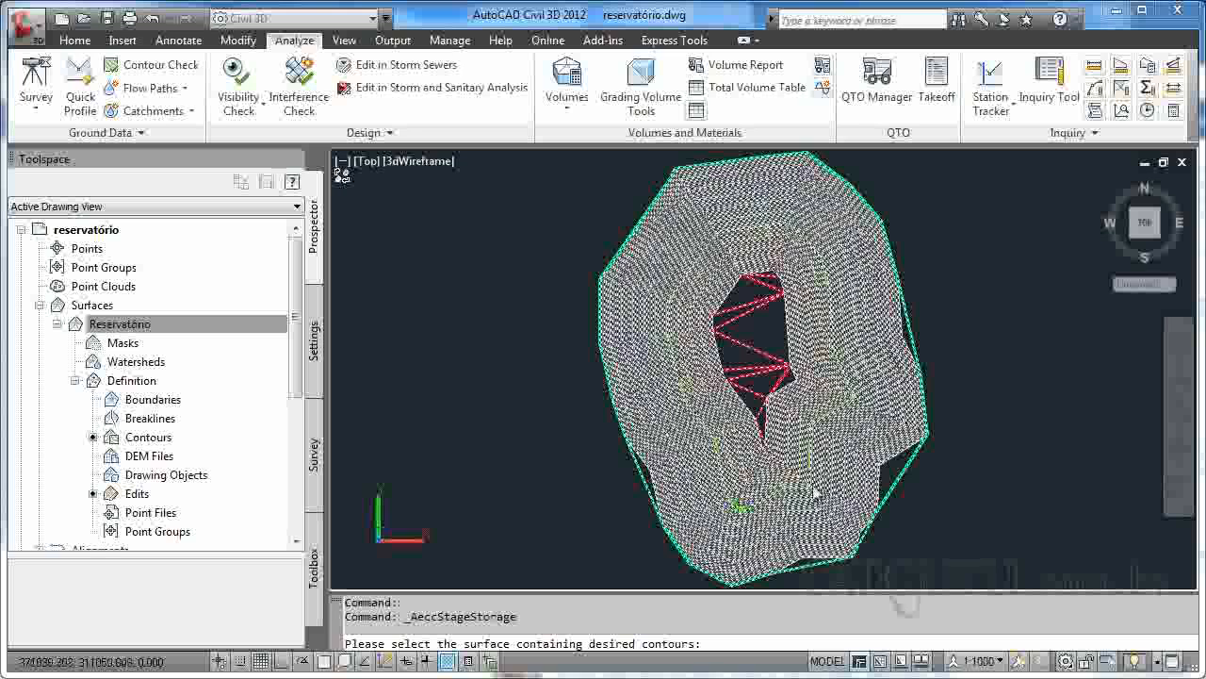
{"action": "left_click", "coordinate": [889, 499]}
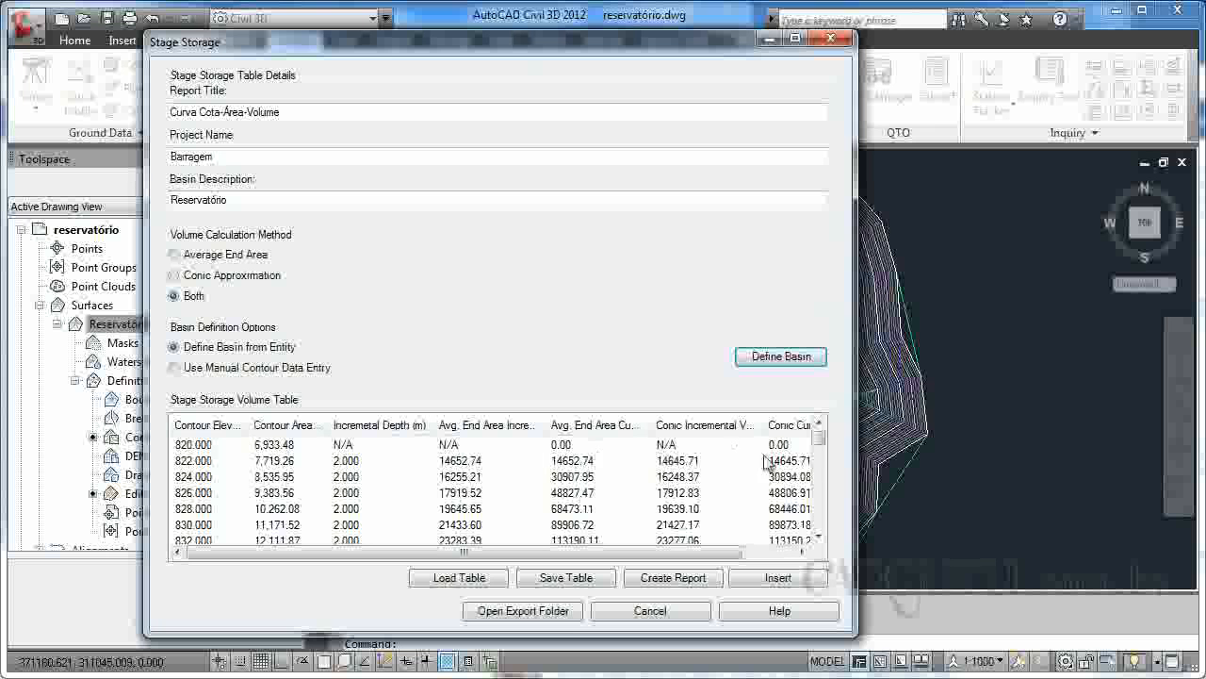
Create the stage storage report and save it as the text file "curva cota volume do reservatório"
{"action": "left_click_drag", "start_coordinate": [821, 441], "coordinate": [824, 532]}
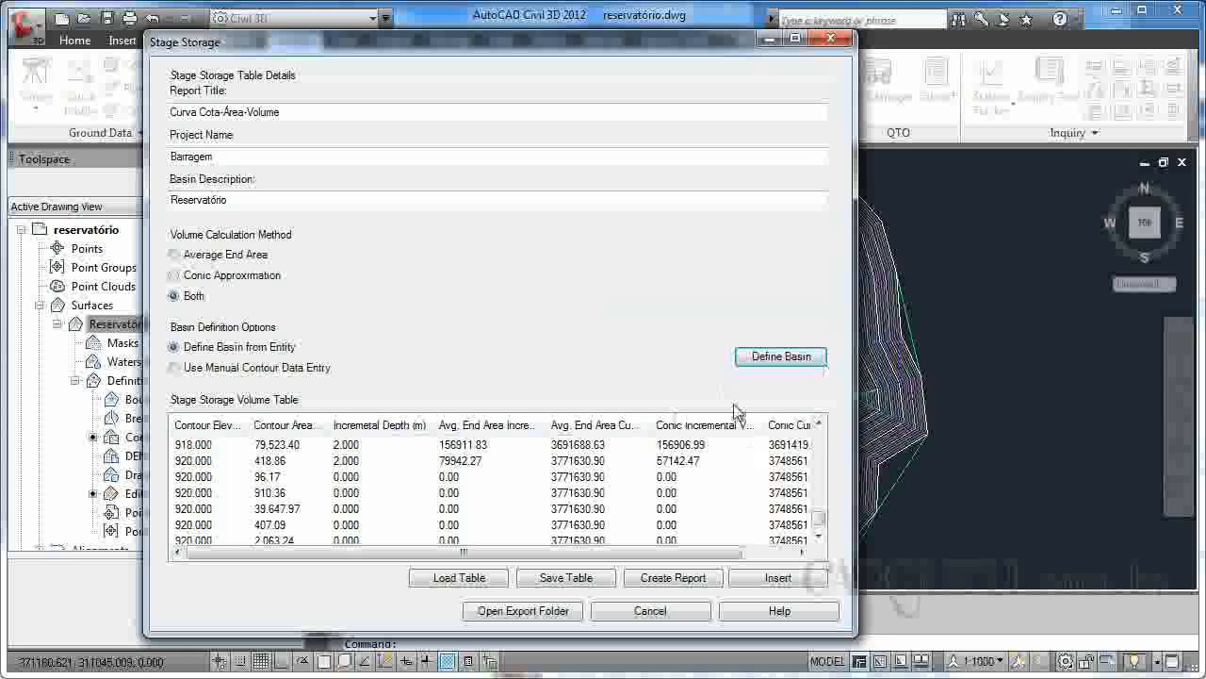
{"action": "left_click_drag", "start_coordinate": [821, 517], "coordinate": [886, 229]}
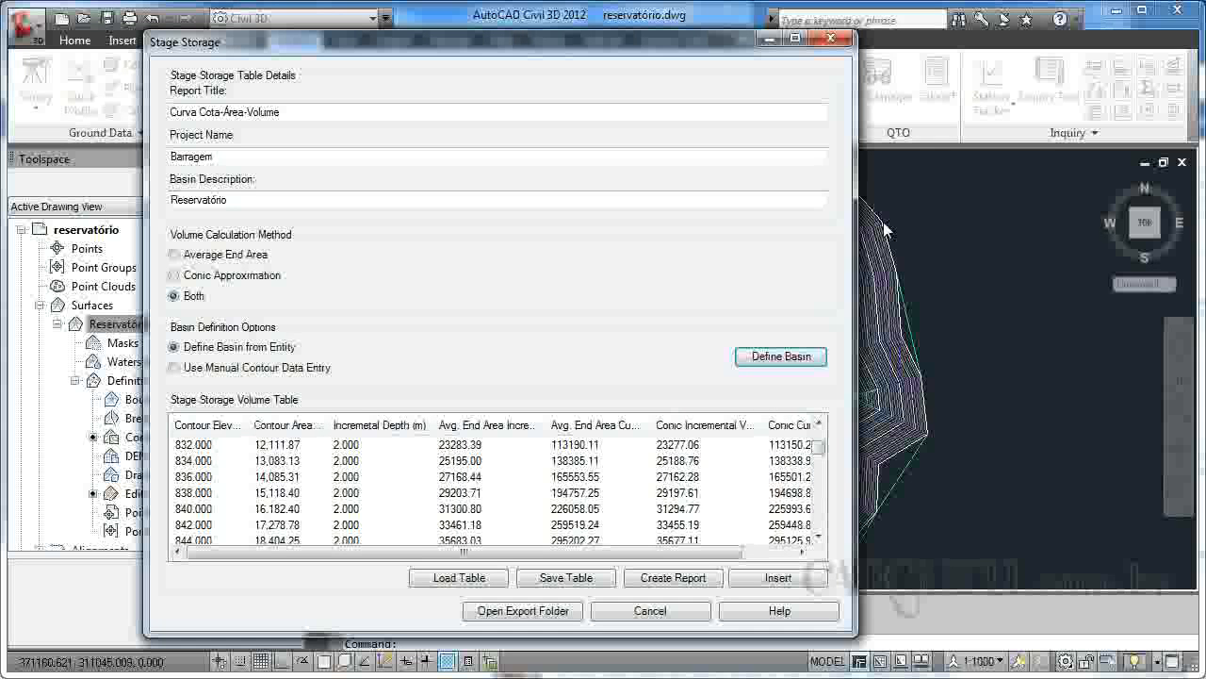
{"action": "left_click", "coordinate": [655, 577]}
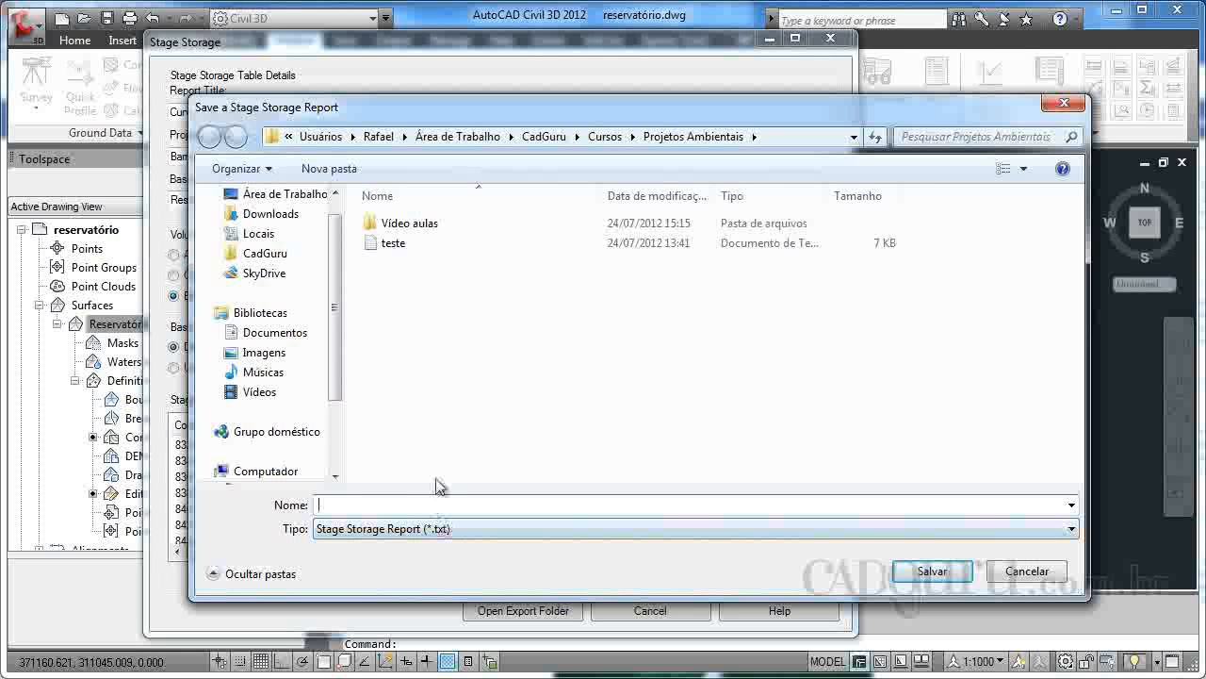
{"action": "type", "text": "curva cota volume do reservatório"}
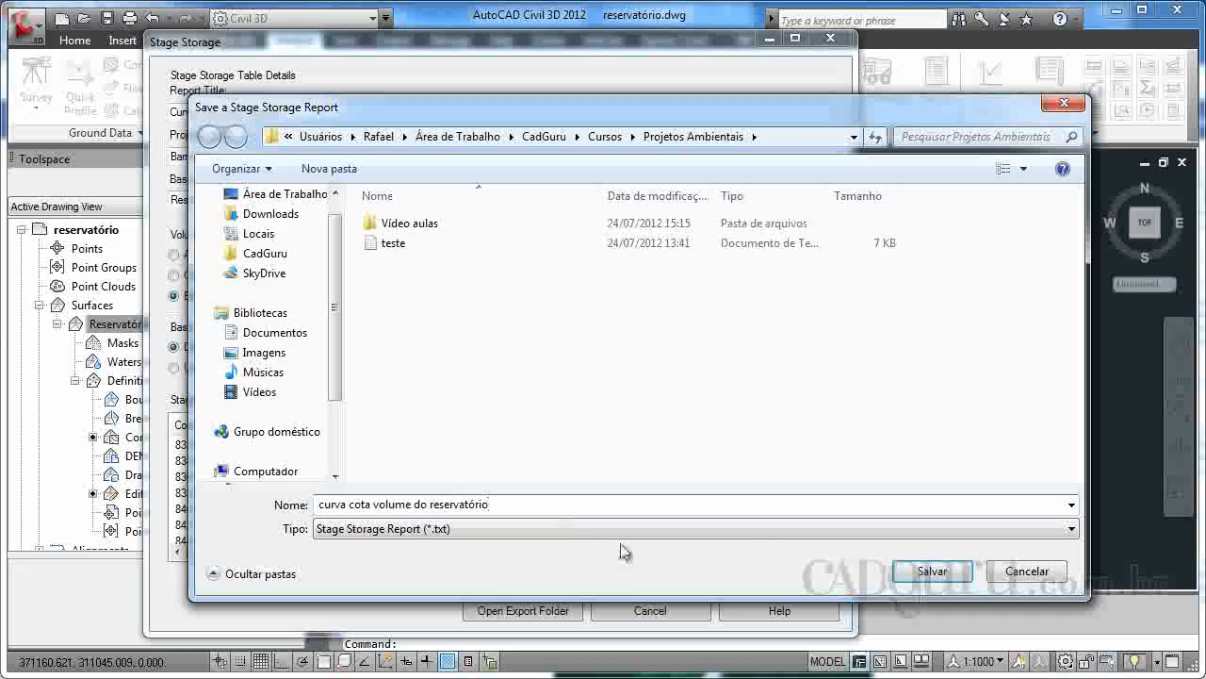
{"action": "left_click", "coordinate": [932, 570]}
Read through the generated elevation, area and volume report from start to end and close it
{"action": "left_click_drag", "start_coordinate": [749, 210], "coordinate": [559, 20]}
{"action": "left_click_drag", "start_coordinate": [1205, 2], "coordinate": [1137, 19]}
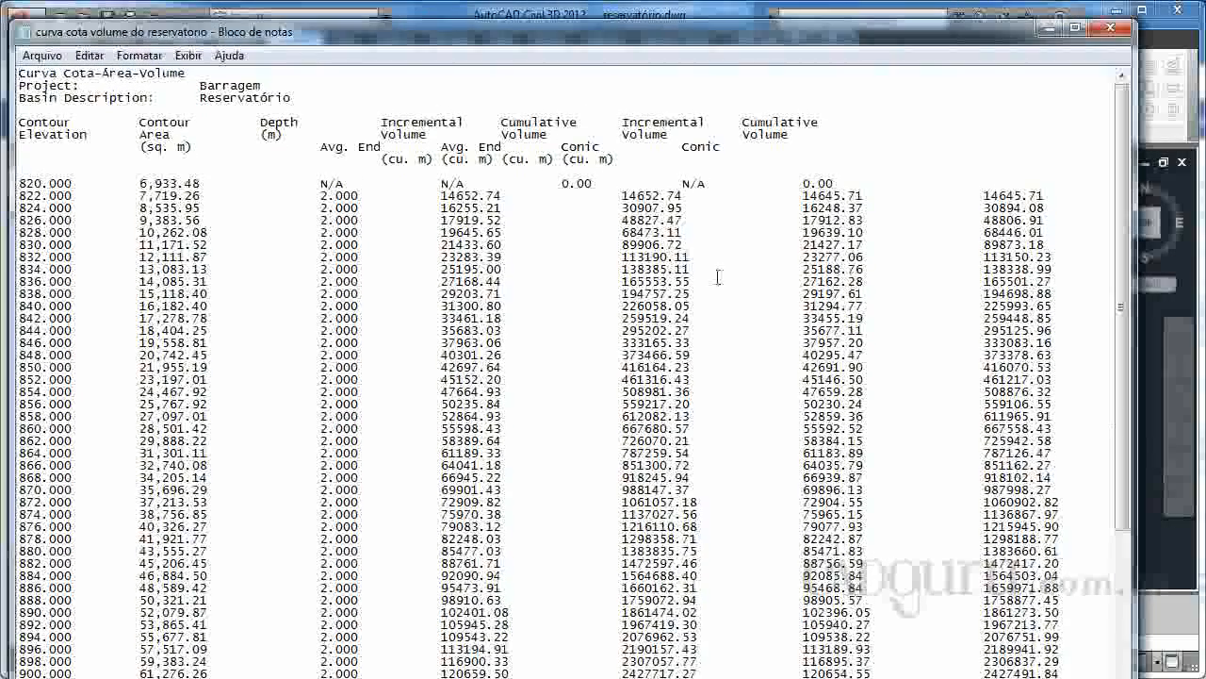
{"action": "scroll", "coordinate": [441, 210], "scroll_direction": "down", "scroll_amount": 5}
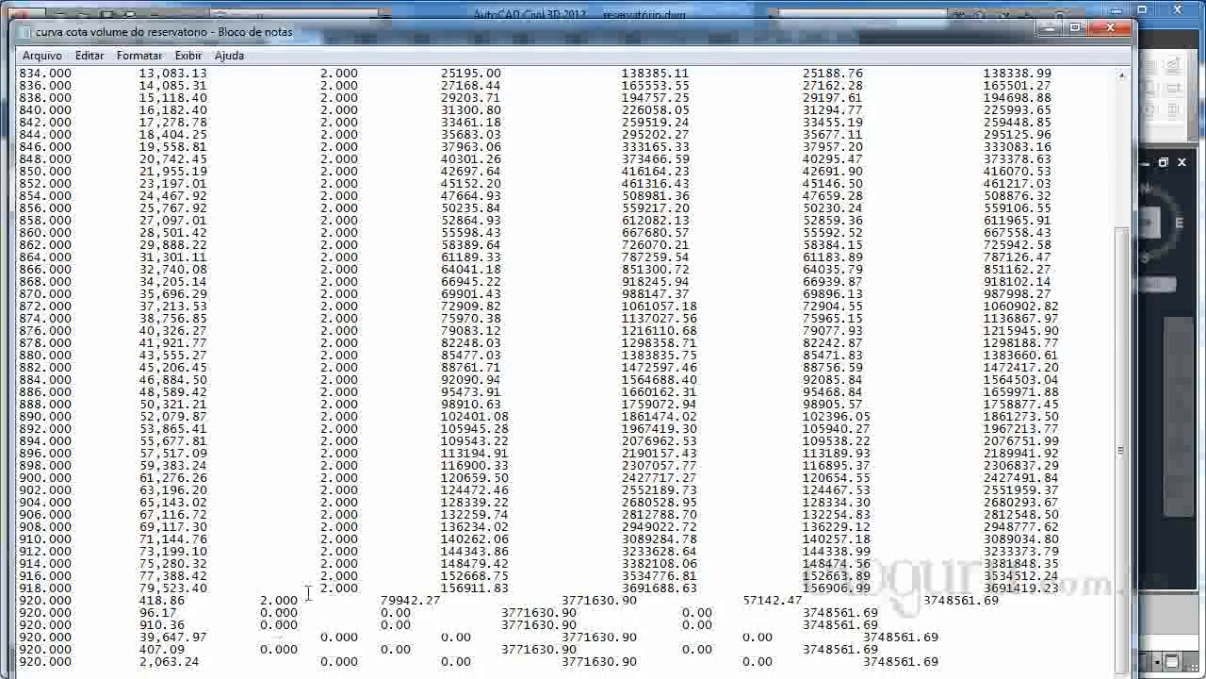
{"action": "scroll", "coordinate": [361, 304], "scroll_direction": "up", "scroll_amount": 5}
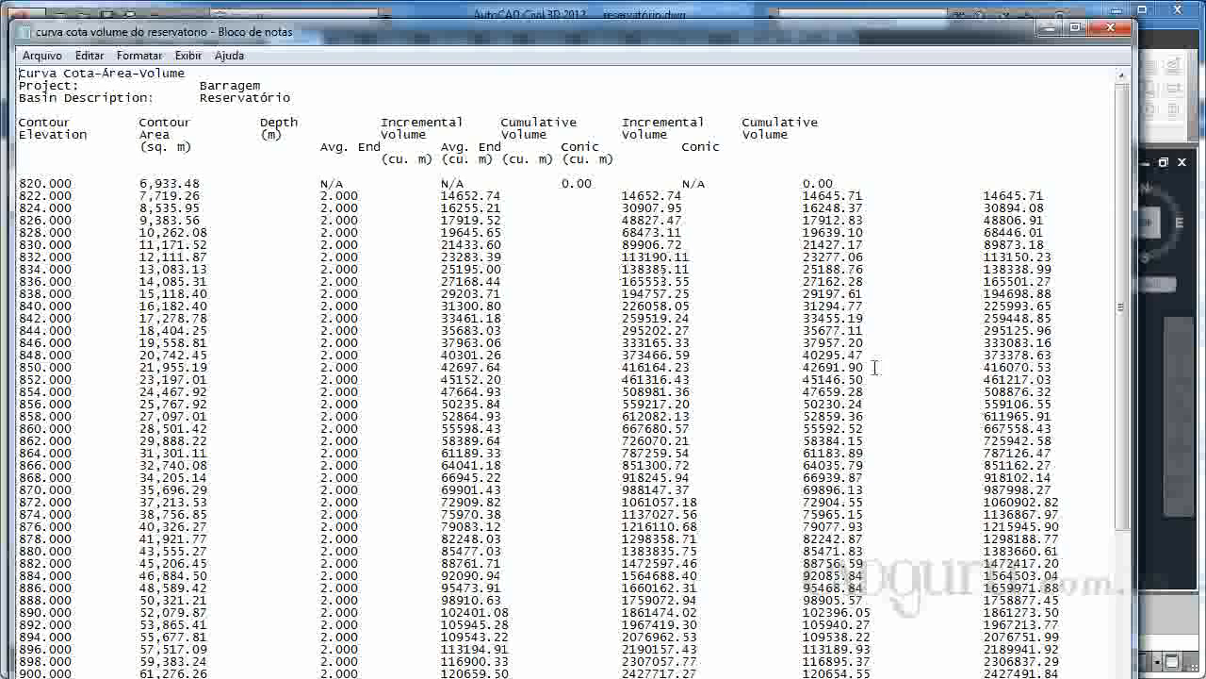
{"action": "left_click", "coordinate": [1108, 31]}
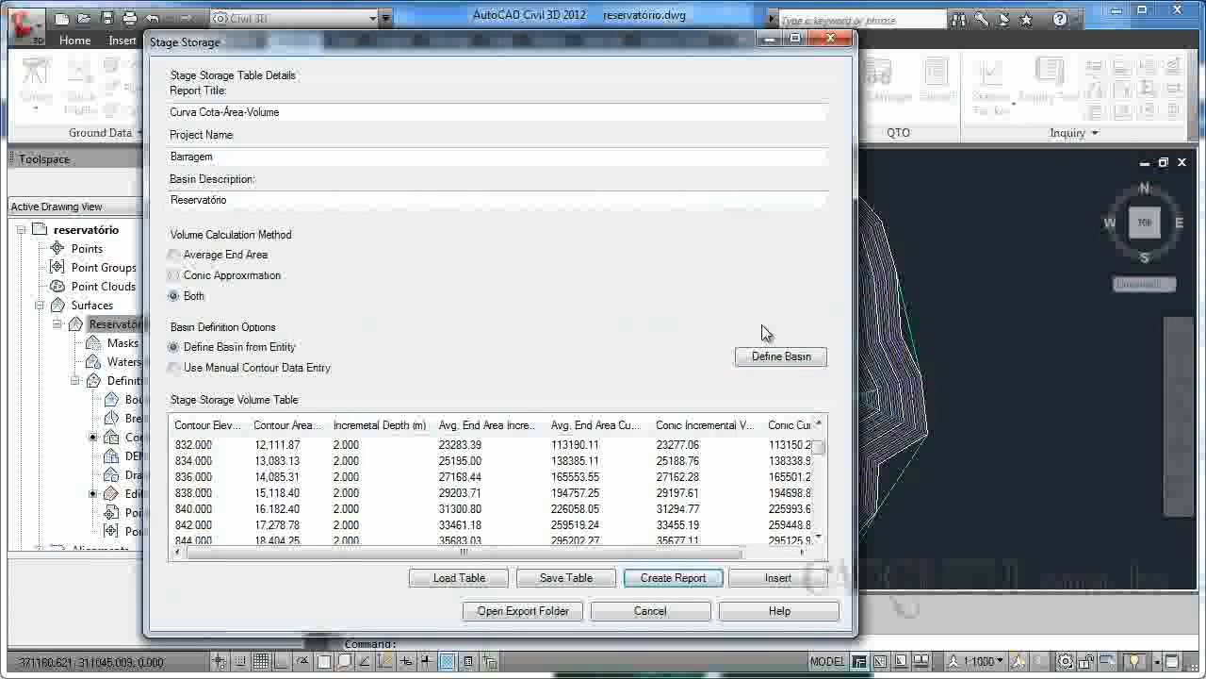
Insert the stage storage table in the empty area east of the reservoir surface and close the Stage Storage dialog
{"action": "left_click", "coordinate": [751, 583]}
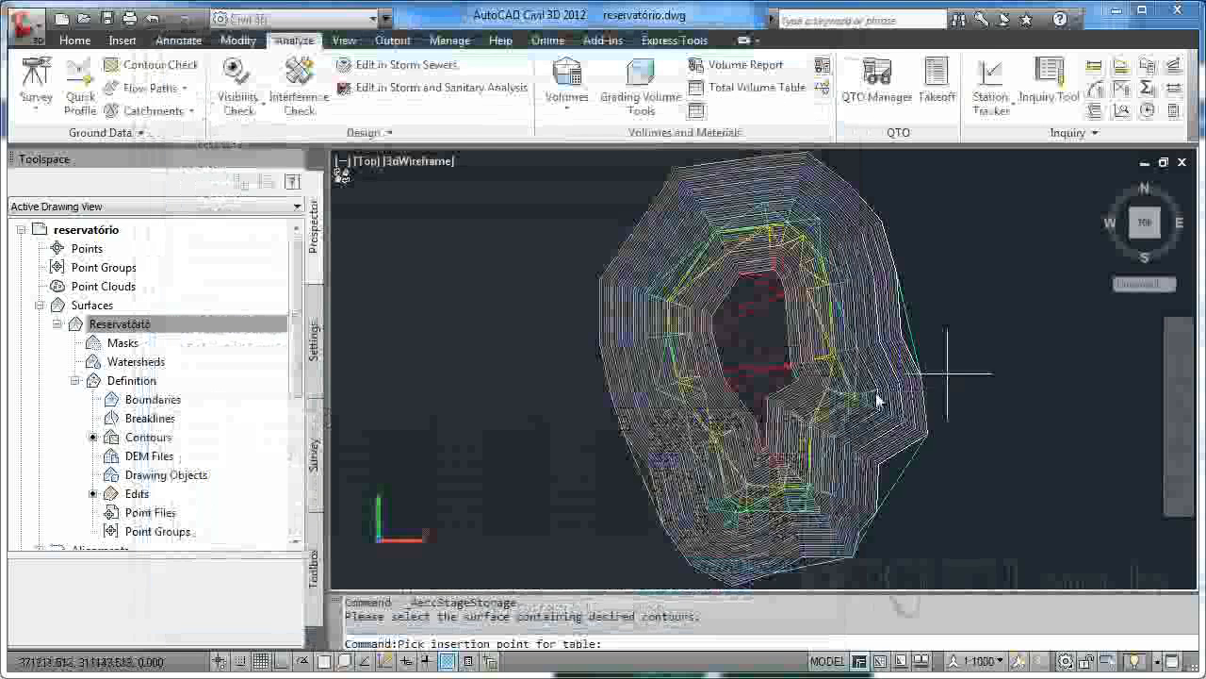
{"action": "middle_click_drag", "start_coordinate": [915, 327], "coordinate": [708, 361]}
{"action": "left_click", "coordinate": [900, 250]}
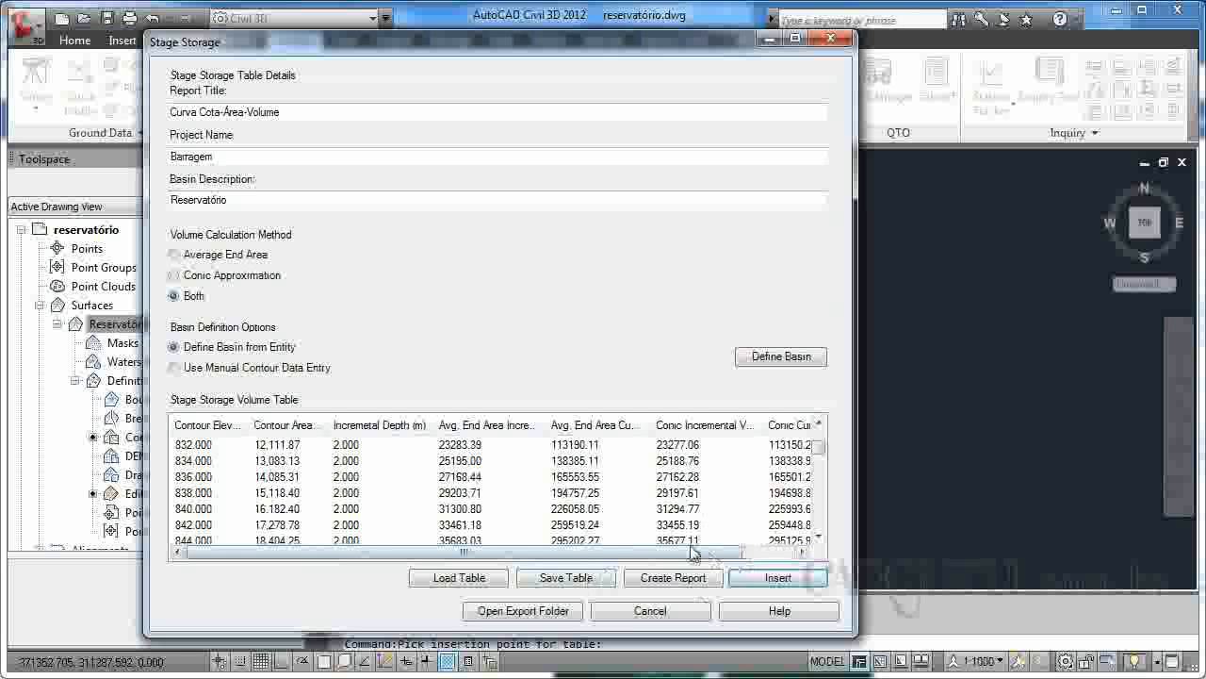
{"action": "left_click", "coordinate": [832, 39]}
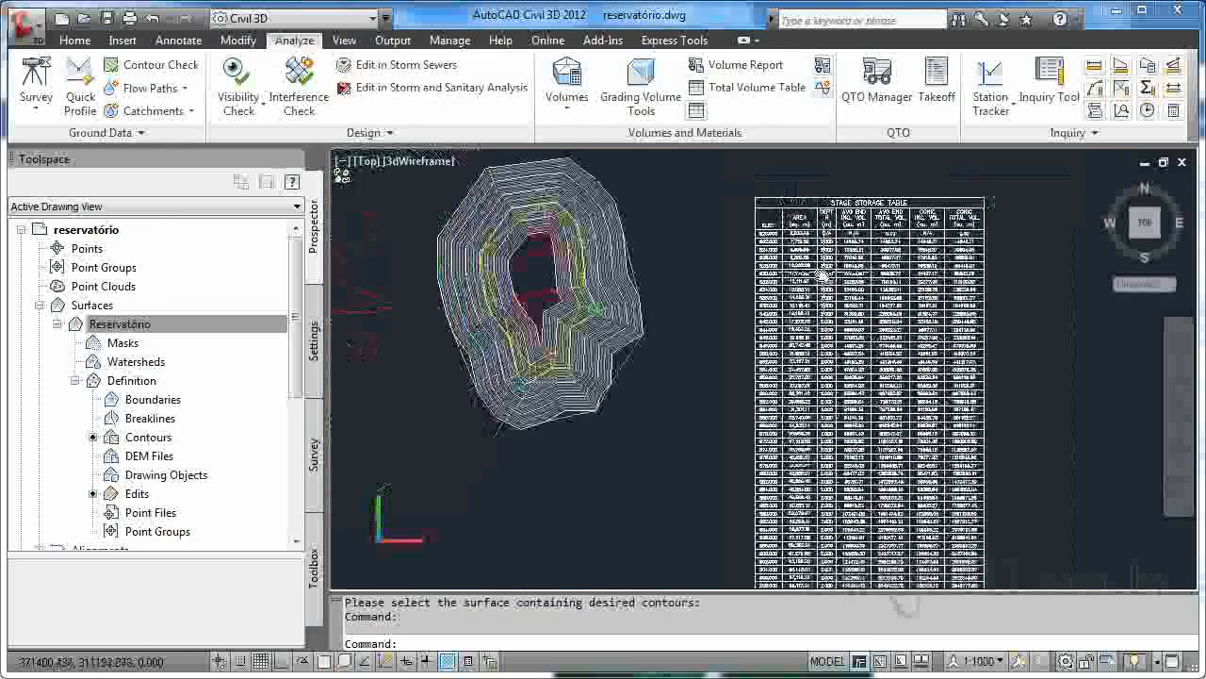
{"action": "middle_click_drag", "start_coordinate": [823, 273], "coordinate": [728, 483]}
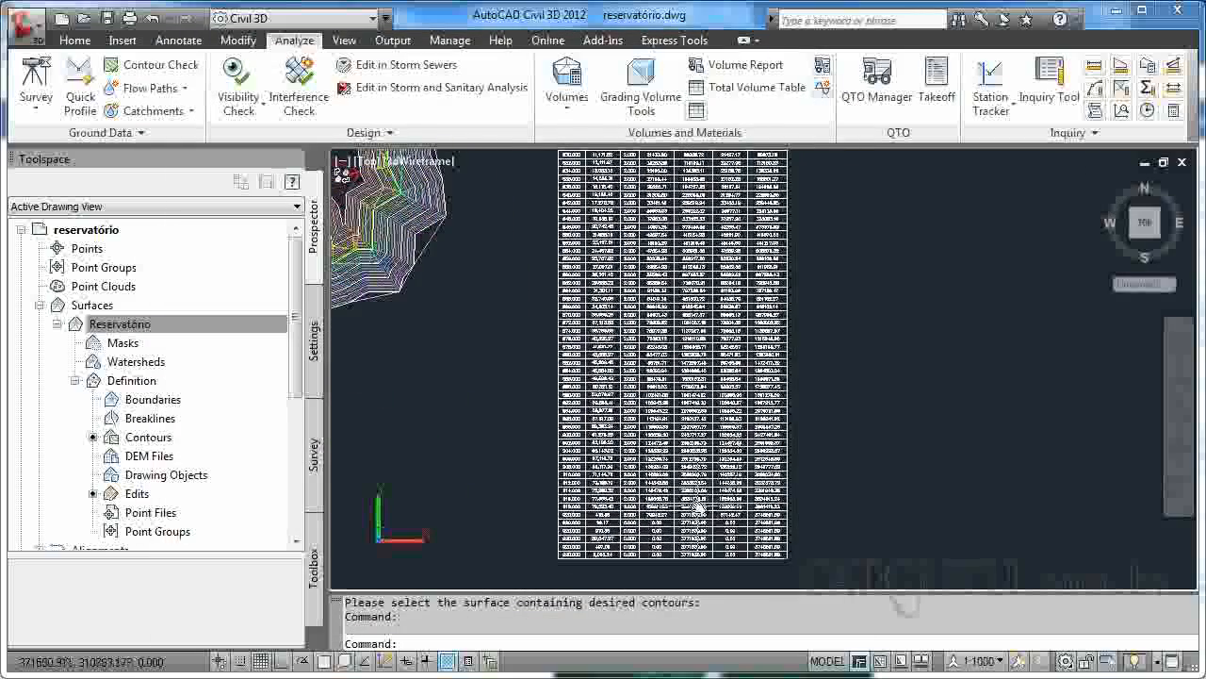
Examine the inserted stage storage table's elevation, area, depth and volume columns, and compare its placement with the reservoir surface
{"action": "scroll", "coordinate": [698, 507], "scroll_direction": "up", "scroll_amount": 4}
{"action": "middle_click_drag", "start_coordinate": [585, 320], "coordinate": [587, 425]}
{"action": "middle_click_drag", "start_coordinate": [589, 245], "coordinate": [603, 434]}
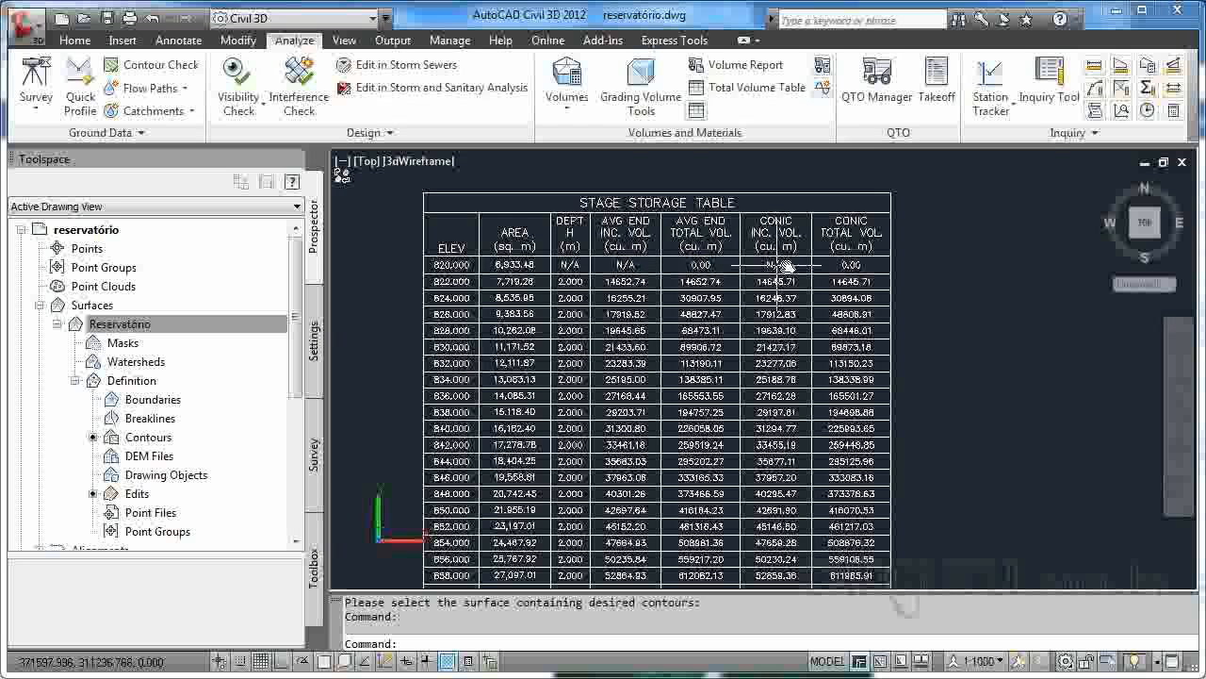
{"action": "scroll", "coordinate": [759, 255], "scroll_direction": "up", "scroll_amount": 2}
{"action": "scroll", "coordinate": [780, 290], "scroll_direction": "down", "scroll_amount": 3}
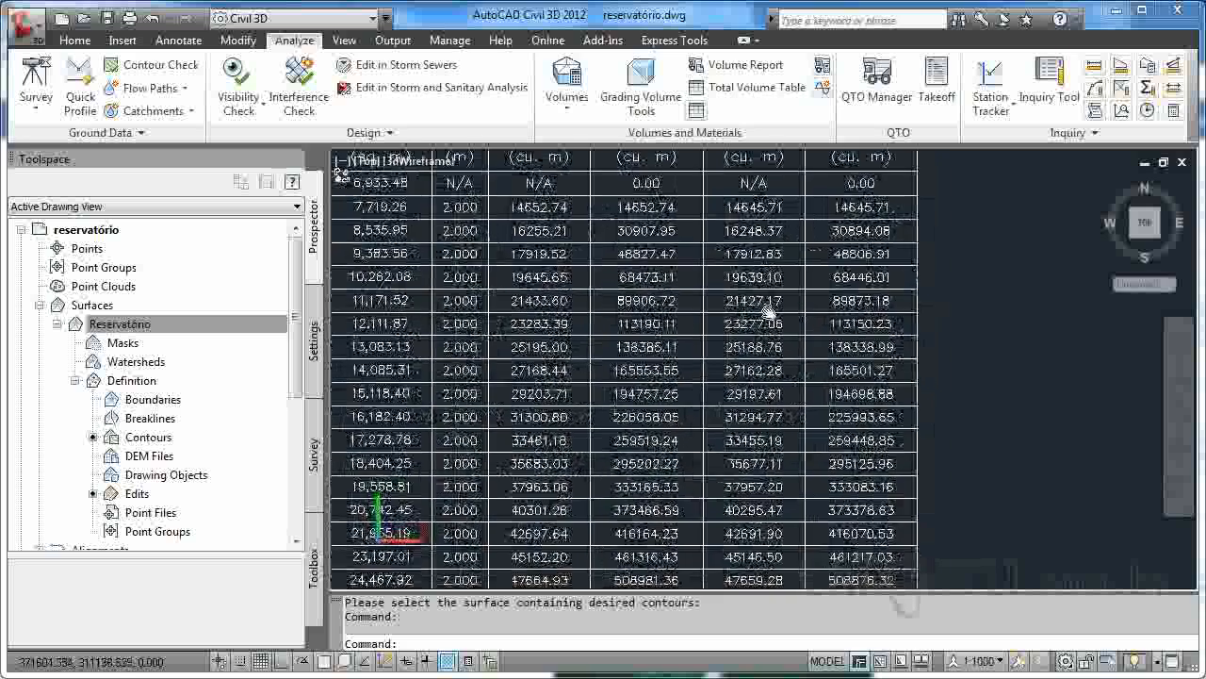
{"action": "scroll", "coordinate": [660, 418], "scroll_direction": "down", "scroll_amount": 5}
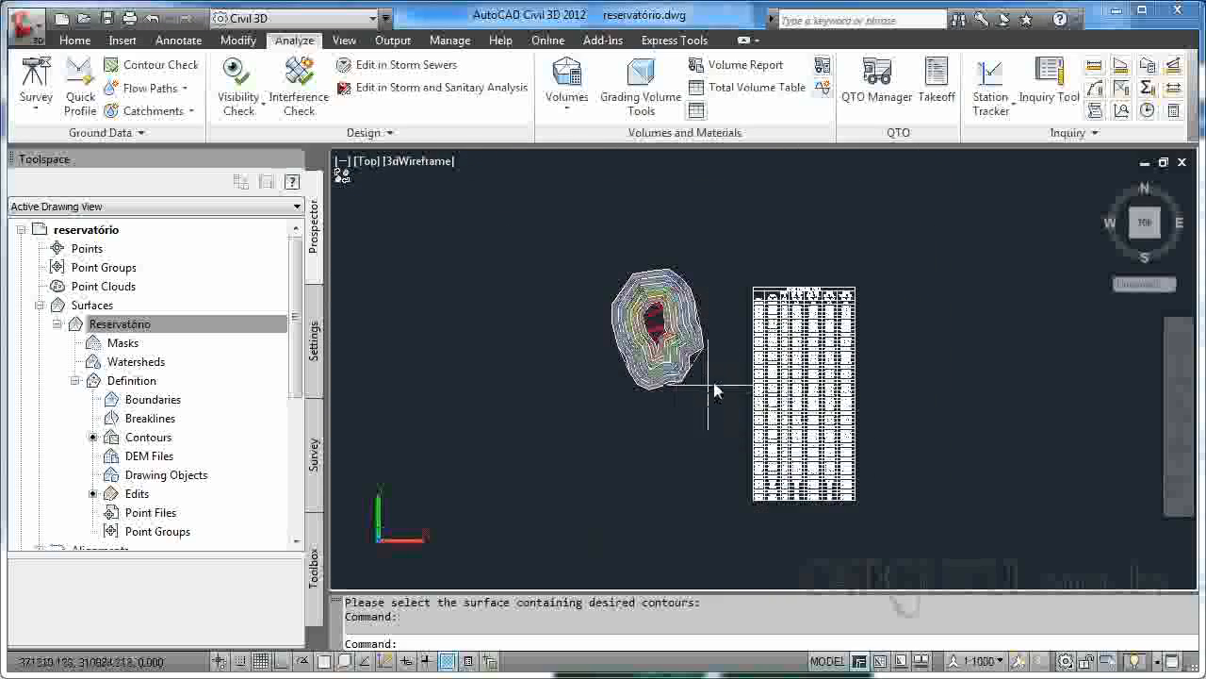
{"action": "scroll", "coordinate": [734, 387], "scroll_direction": "up", "scroll_amount": 5}
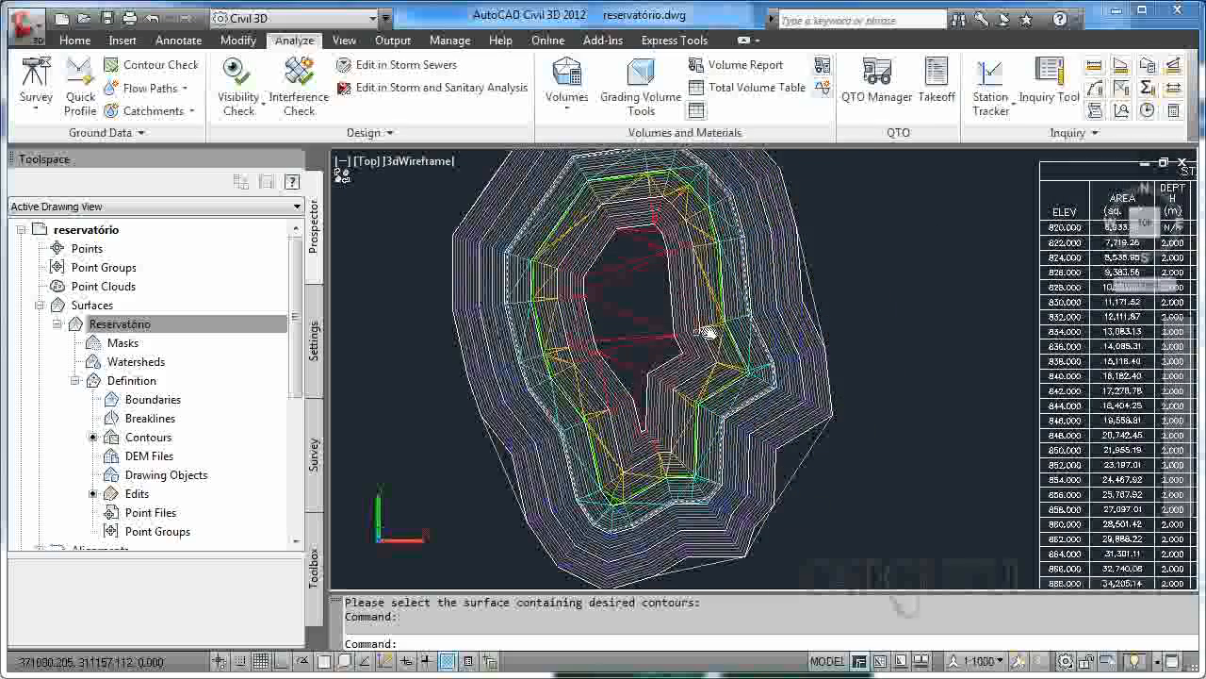
{"action": "scroll", "coordinate": [897, 299], "scroll_direction": "down", "scroll_amount": 2}
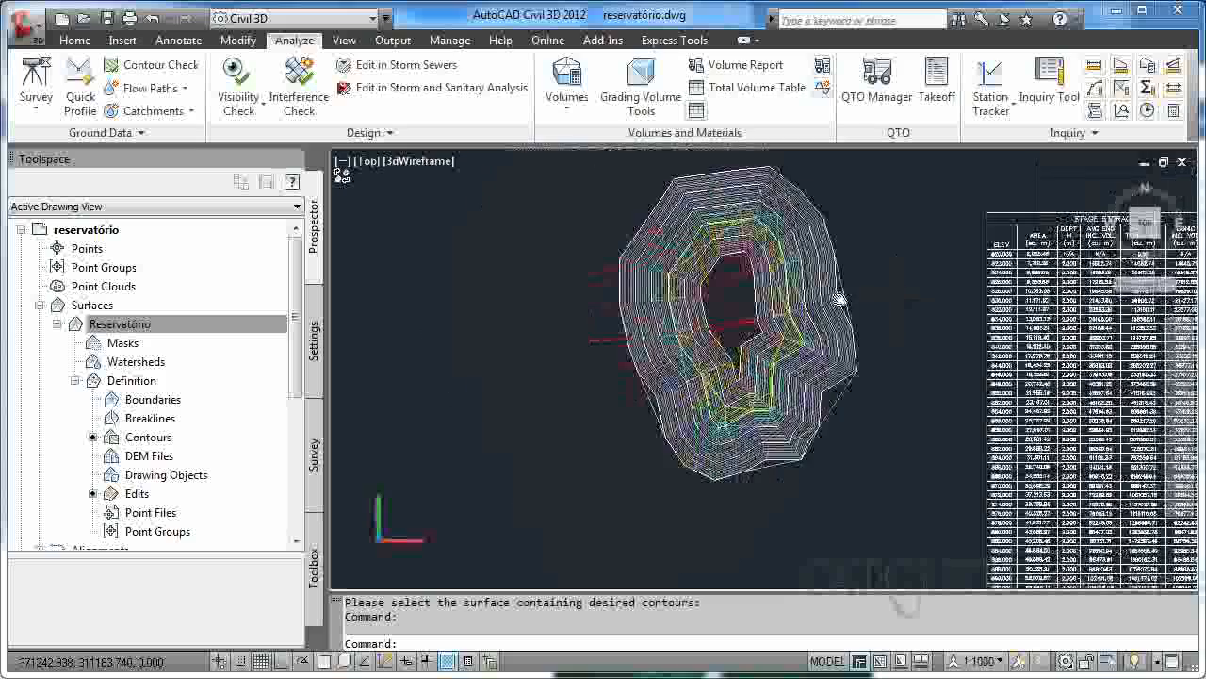
{"action": "scroll", "coordinate": [896, 299], "scroll_direction": "up", "scroll_amount": 5}
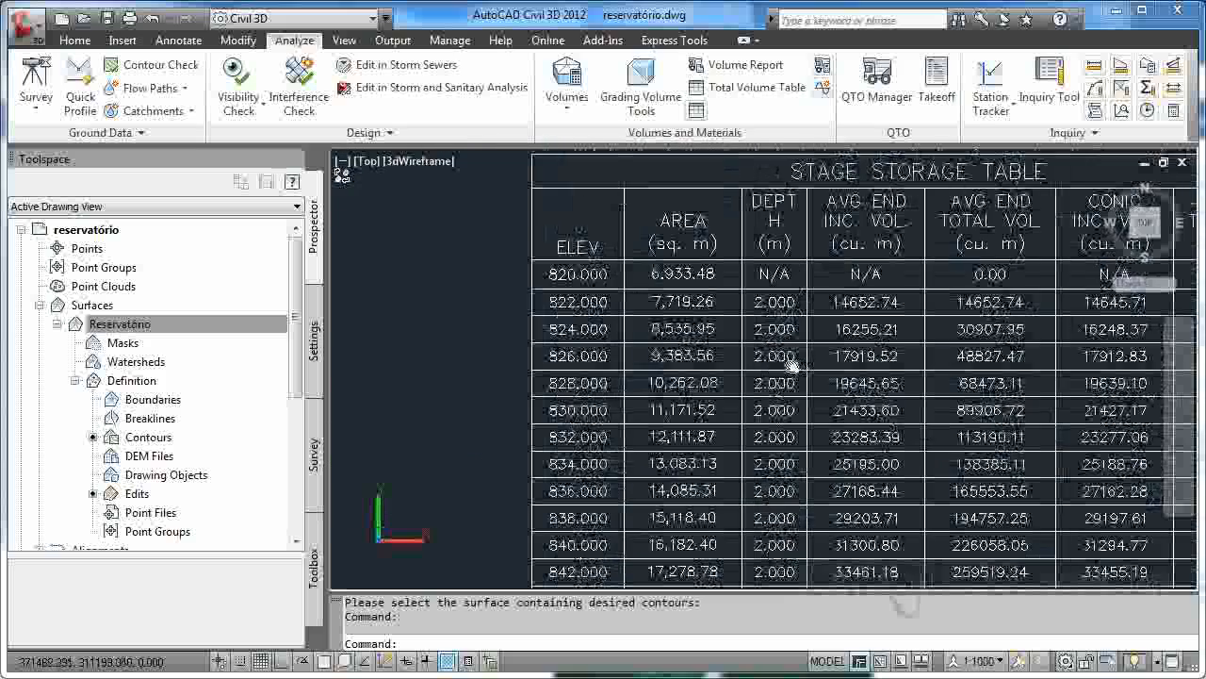
{"action": "scroll", "coordinate": [965, 304], "scroll_direction": "down", "scroll_amount": 3}
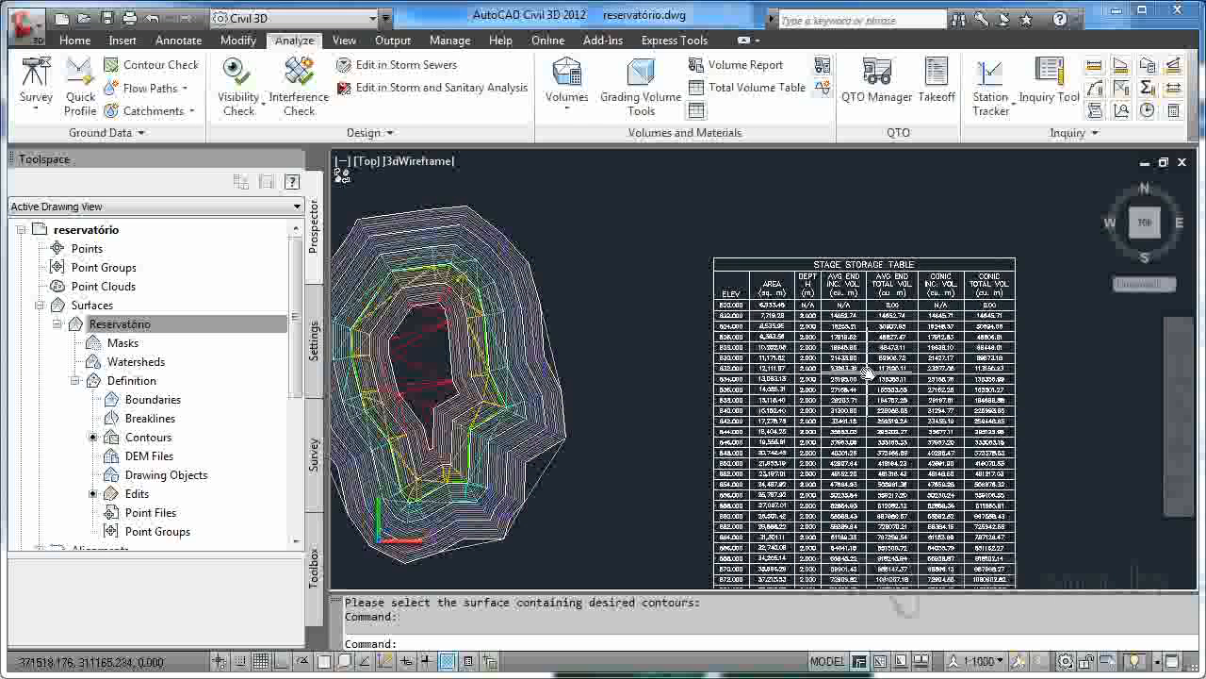
{"action": "scroll", "coordinate": [865, 366], "scroll_direction": "down", "scroll_amount": 2}
{"action": "middle_click_drag", "start_coordinate": [863, 363], "coordinate": [853, 334]}
{"action": "scroll", "coordinate": [852, 334], "scroll_direction": "up", "scroll_amount": 2}
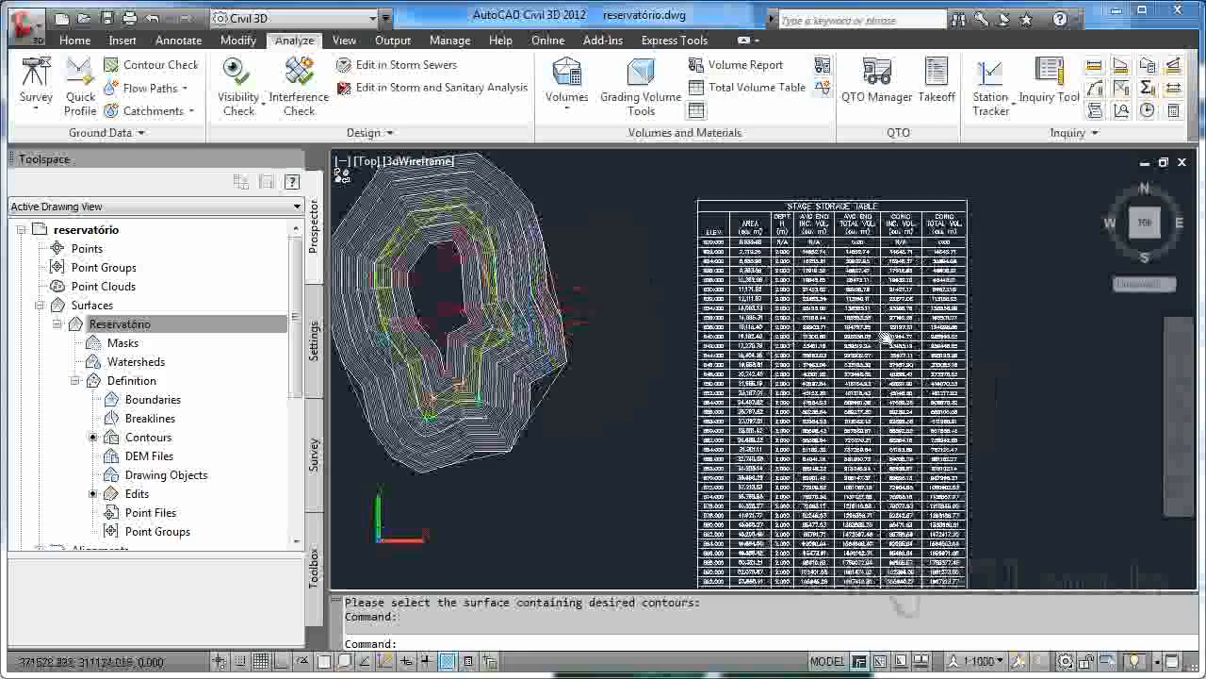
{"action": "middle_click_drag", "start_coordinate": [837, 374], "coordinate": [825, 362]}
{"action": "right_click", "coordinate": [943, 483]}
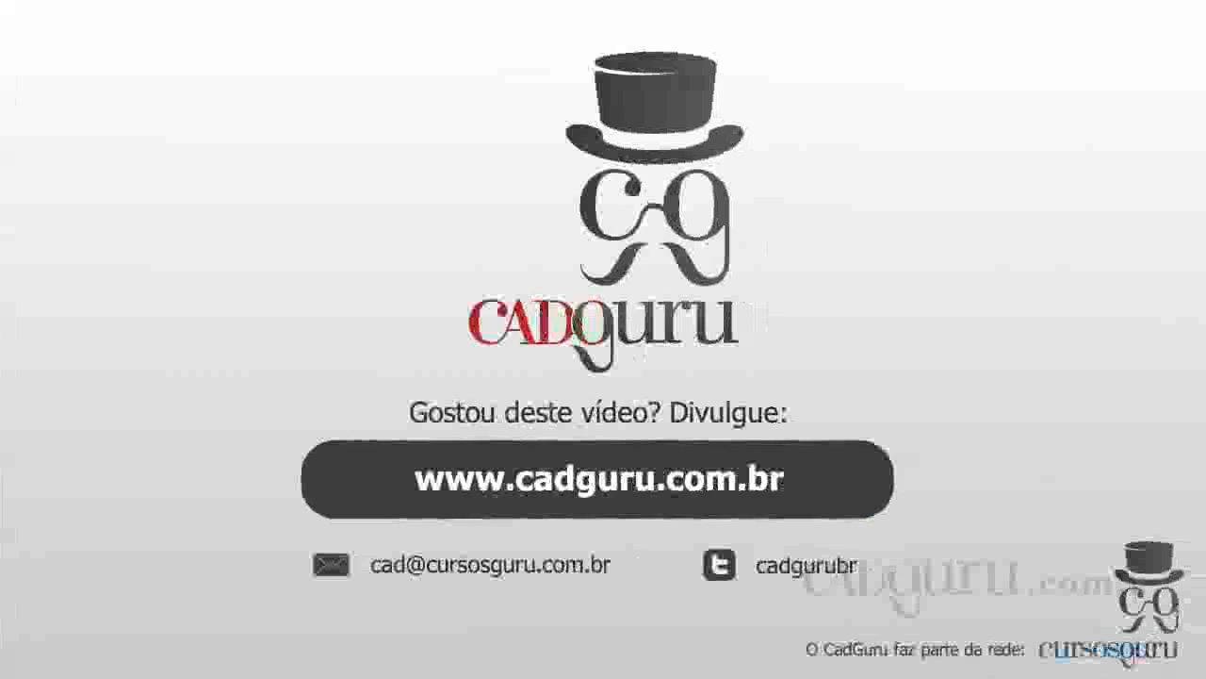